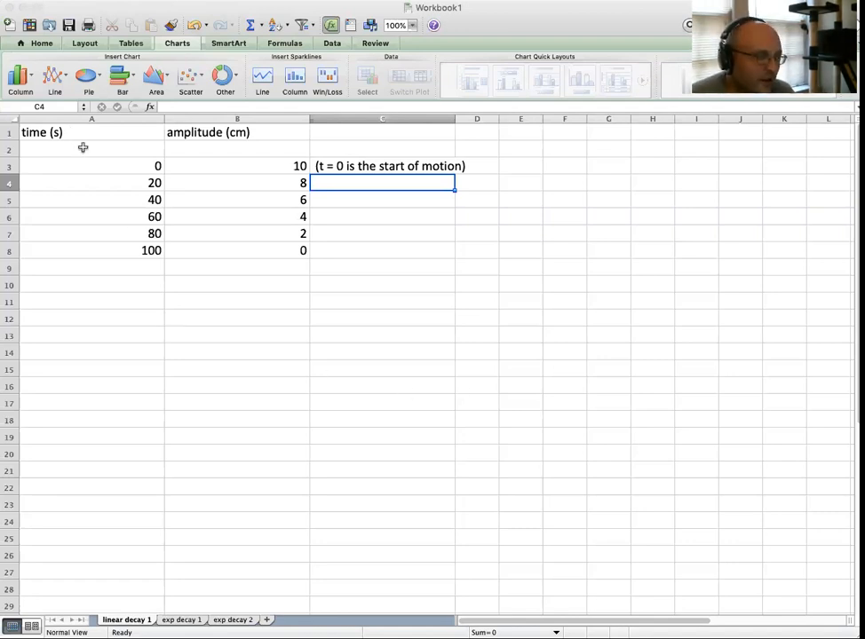
# Examine the time and amplitude pairs in A3:B8 on the linear decay 1 sheet, checking how amplitude changes between successive times
pyautogui.moveTo(85, 163); pyautogui.dragTo(249, 248)
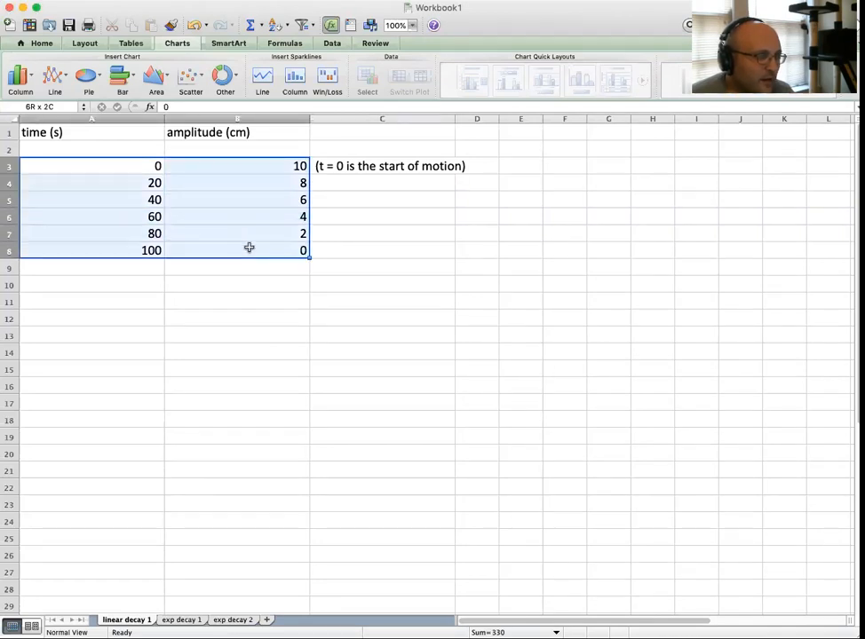
pyautogui.click(78, 168)
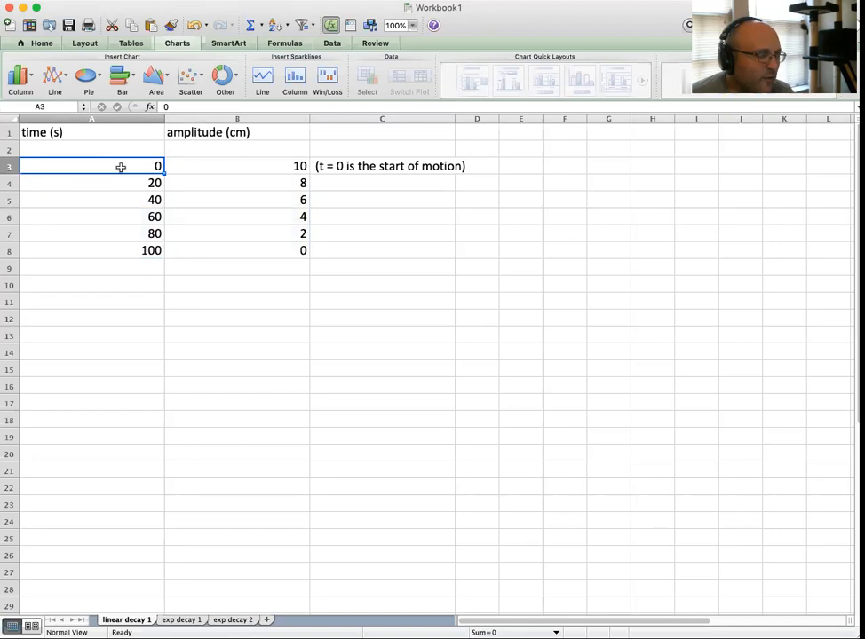
pyautogui.click(250, 170)
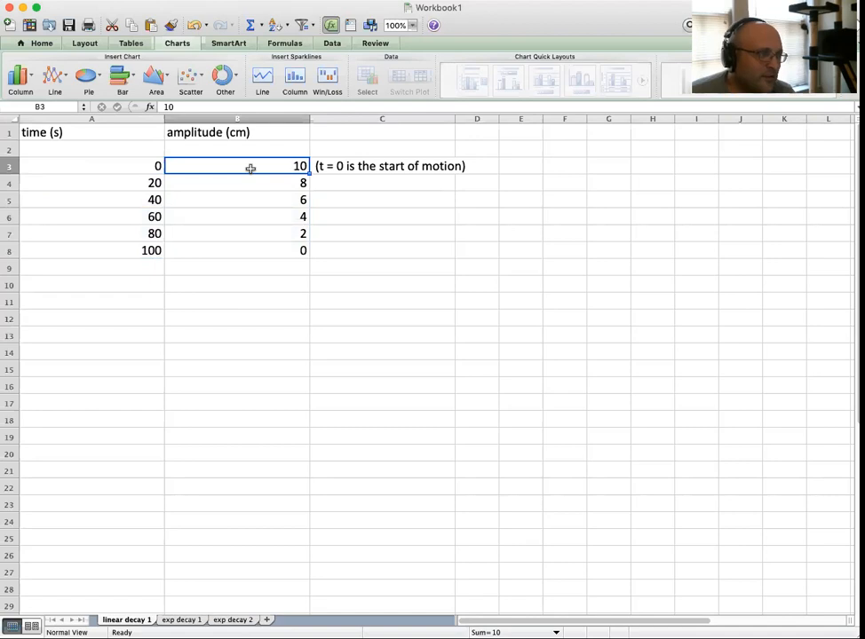
pyautogui.click(137, 182)
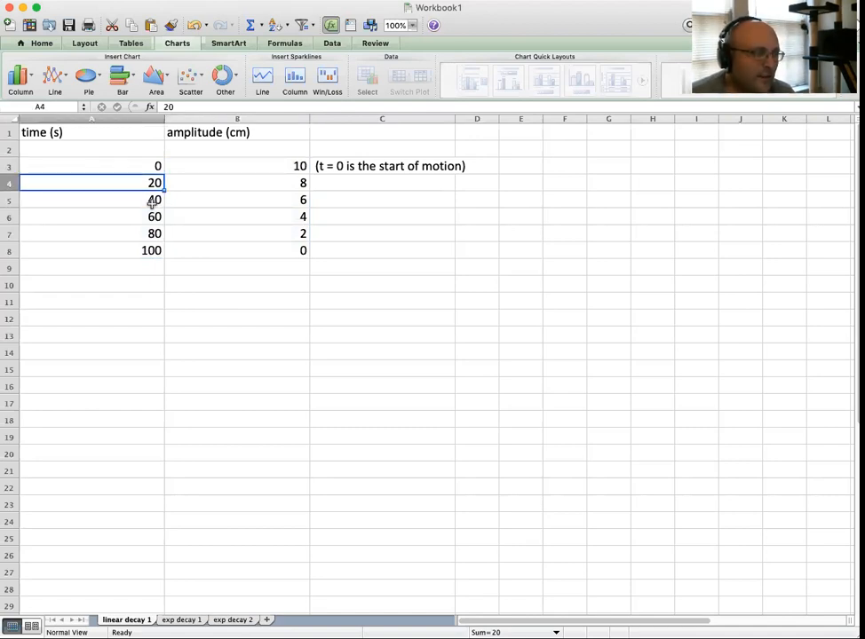
pyautogui.click(150, 200)
pyautogui.click(153, 216)
pyautogui.click(153, 234)
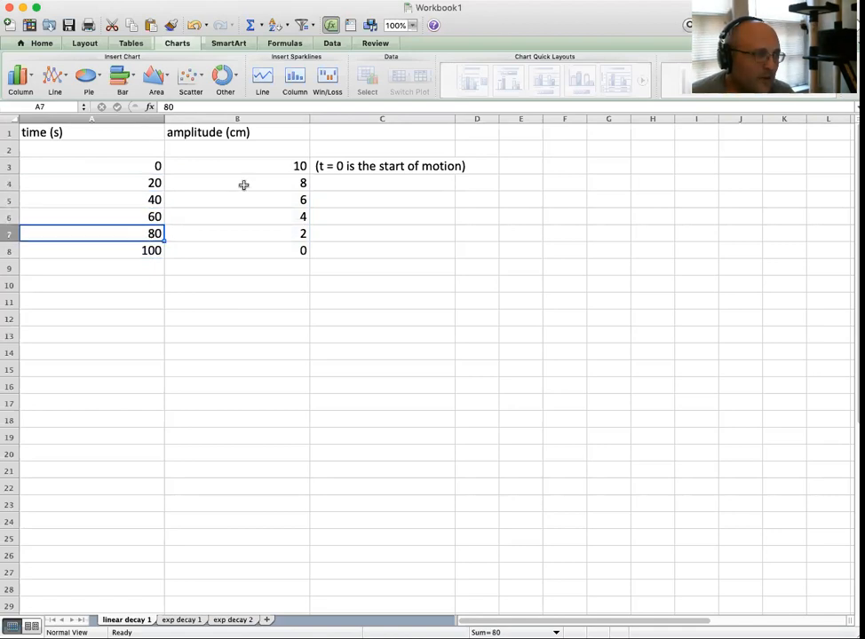
pyautogui.click(155, 183)
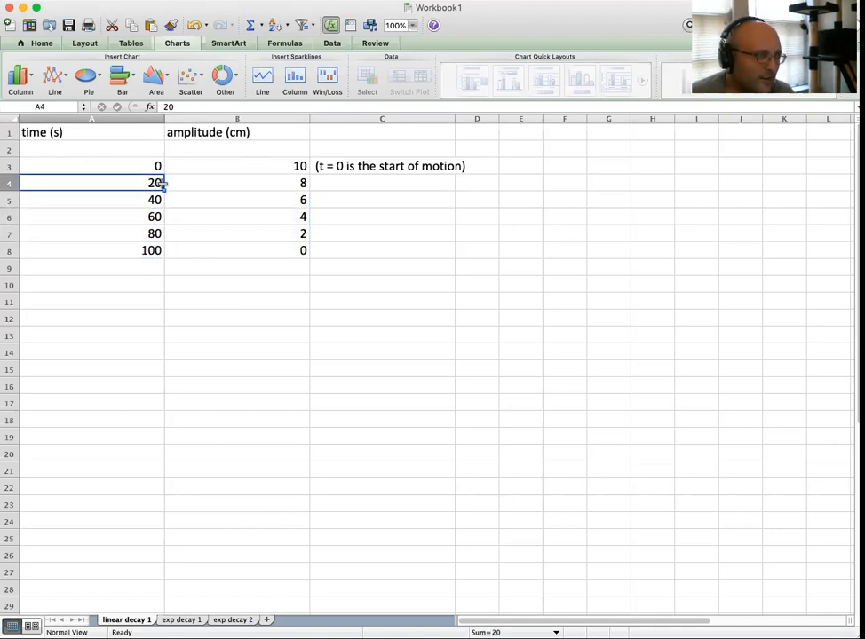
pyautogui.click(260, 166)
pyautogui.click(260, 183)
pyautogui.click(258, 203)
pyautogui.click(261, 218)
pyautogui.click(263, 234)
pyautogui.click(263, 251)
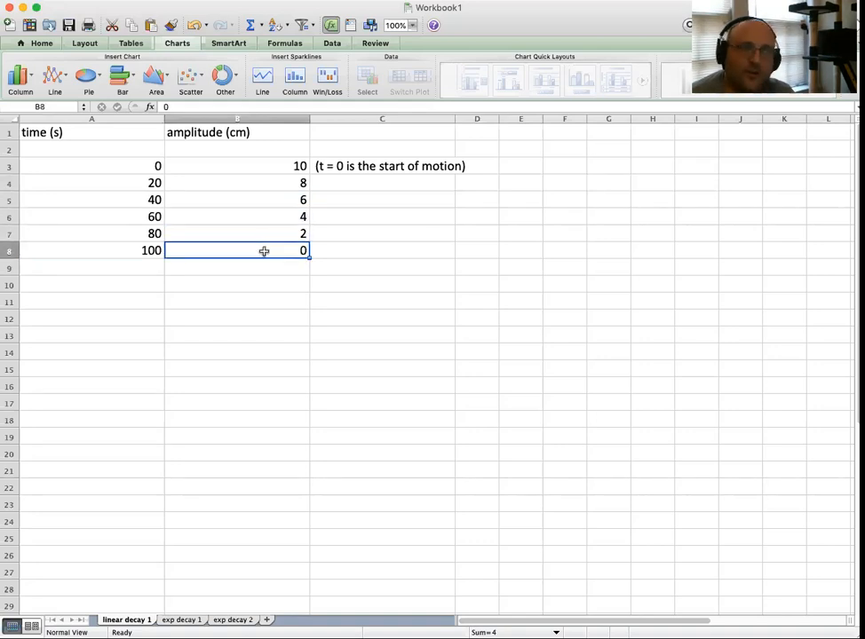
pyautogui.click(221, 185)
pyautogui.click(126, 184)
pyautogui.click(172, 182)
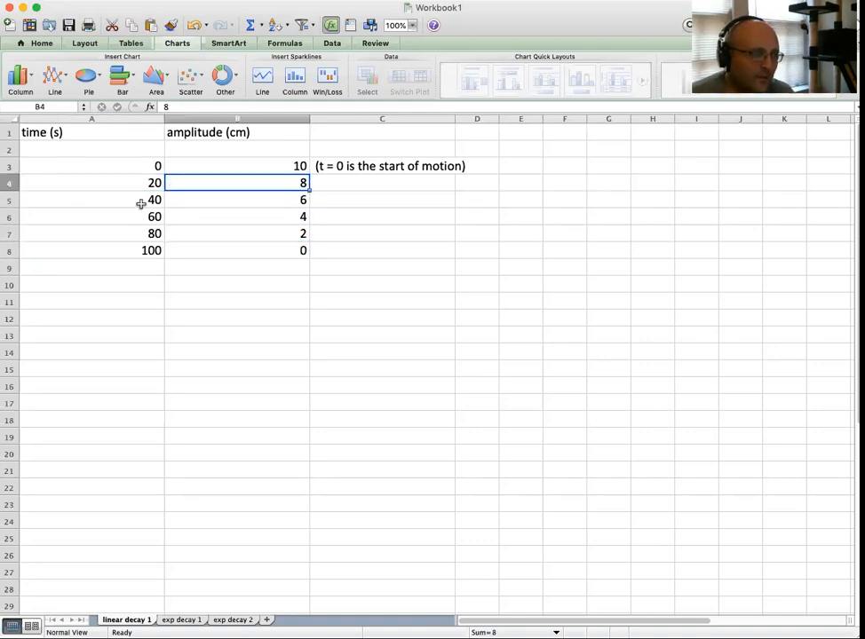
pyautogui.click(139, 200)
pyautogui.click(199, 202)
pyautogui.click(145, 201)
pyautogui.click(200, 204)
pyautogui.click(158, 217)
pyautogui.click(240, 216)
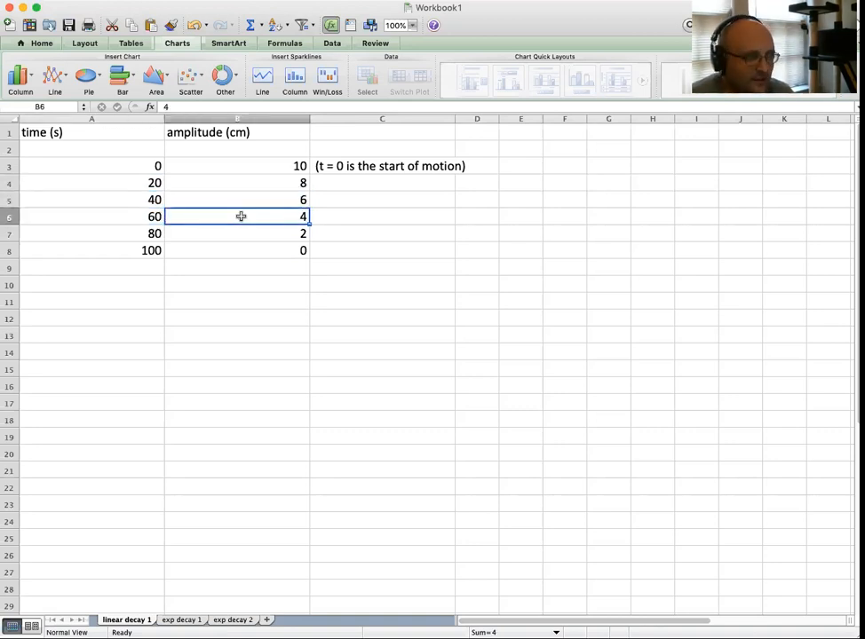
# Plot the time and amplitude data in A3:B8 as a Marked Scatter chart and place it directly below the table
pyautogui.moveTo(141, 166); pyautogui.dragTo(237, 249)
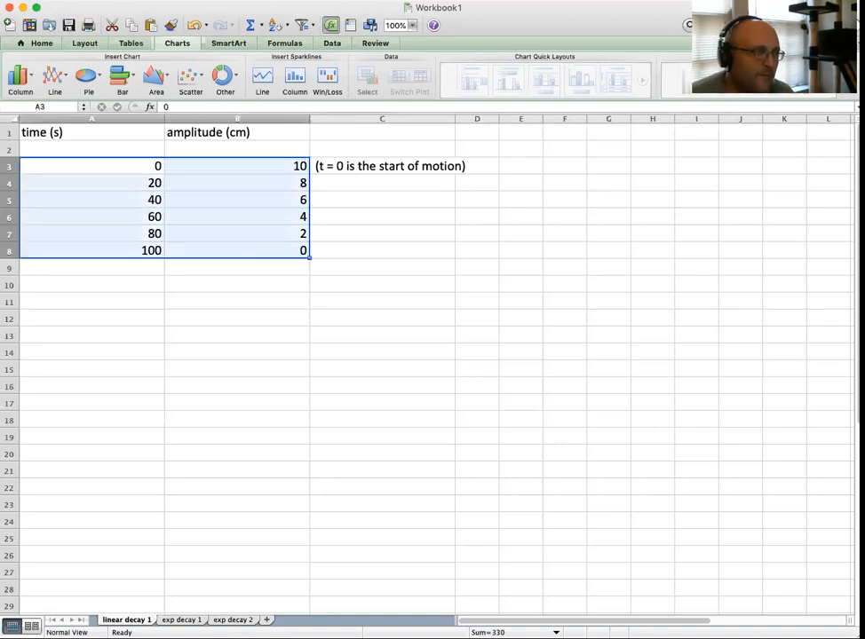
pyautogui.click(202, 84)
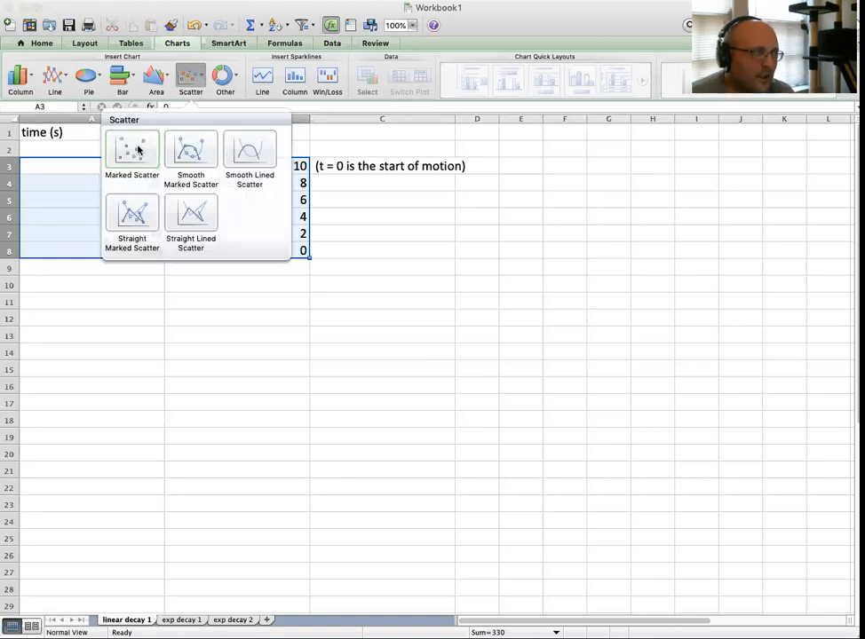
pyautogui.click(134, 149)
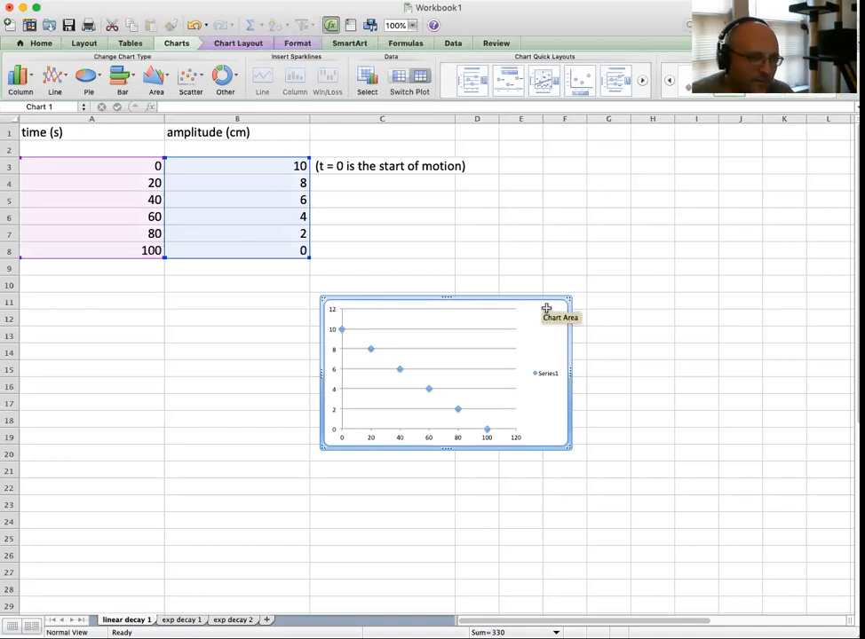
pyautogui.moveTo(489, 291); pyautogui.dragTo(199, 275)
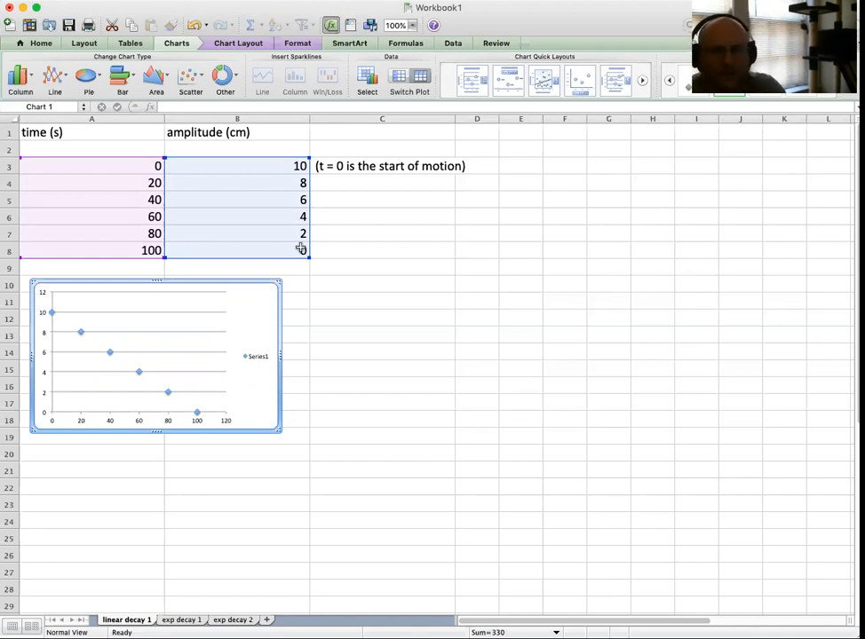
# Add a linear trendline to the data series in the scatter chart
pyautogui.rightClick(52, 315)
pyautogui.click(140, 411)
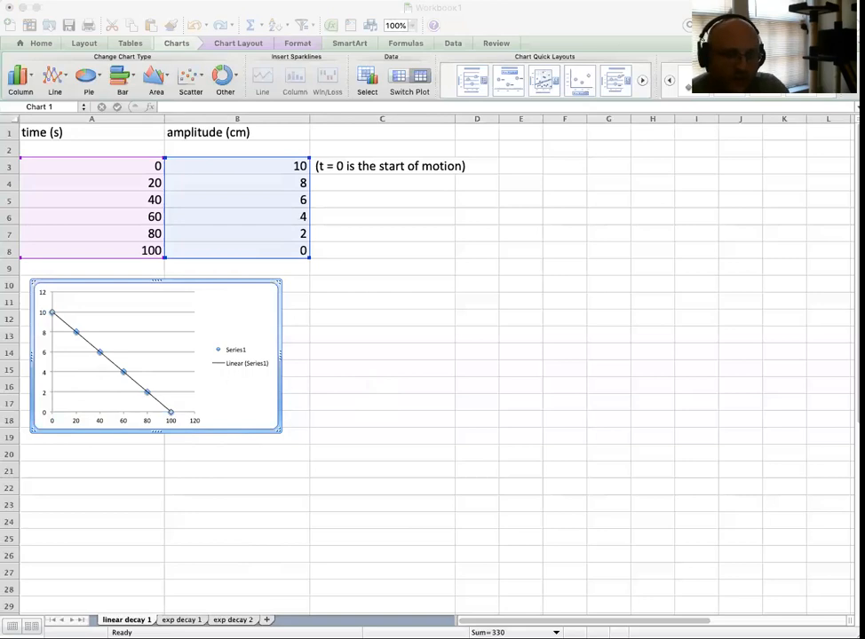
pyautogui.click(551, 330)
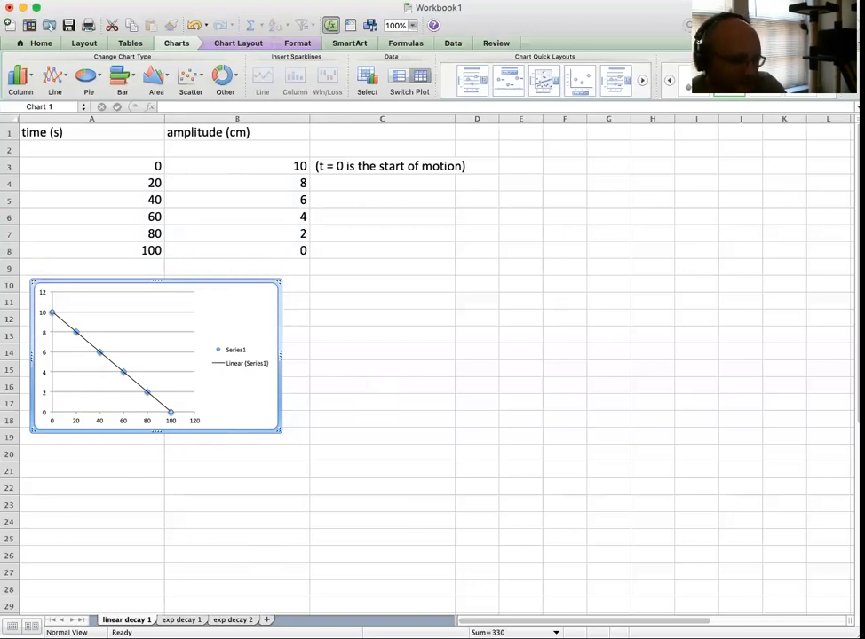
# On the exp decay 1 sheet, enter 5 in B5 as the amplitude at 20 s
pyautogui.click(181, 620)
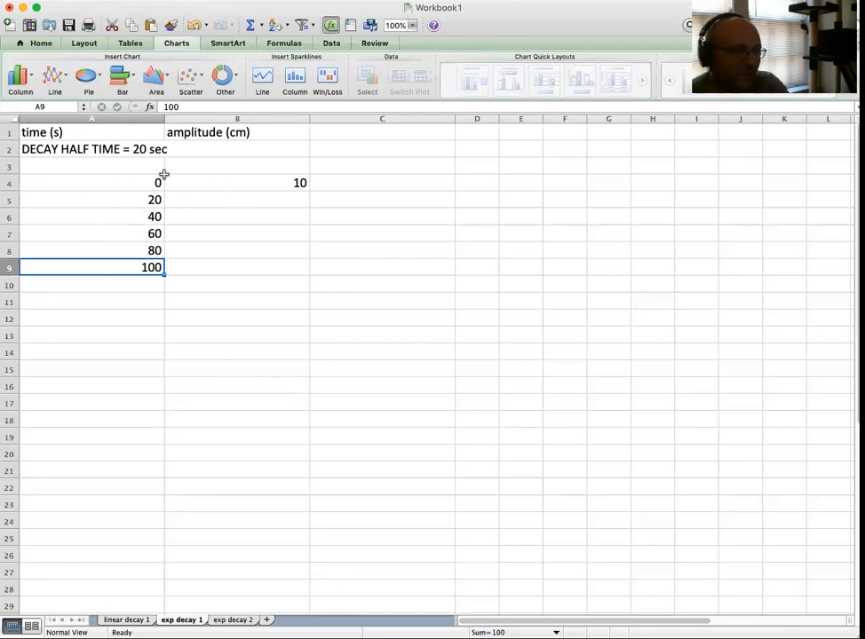
pyautogui.click(213, 185)
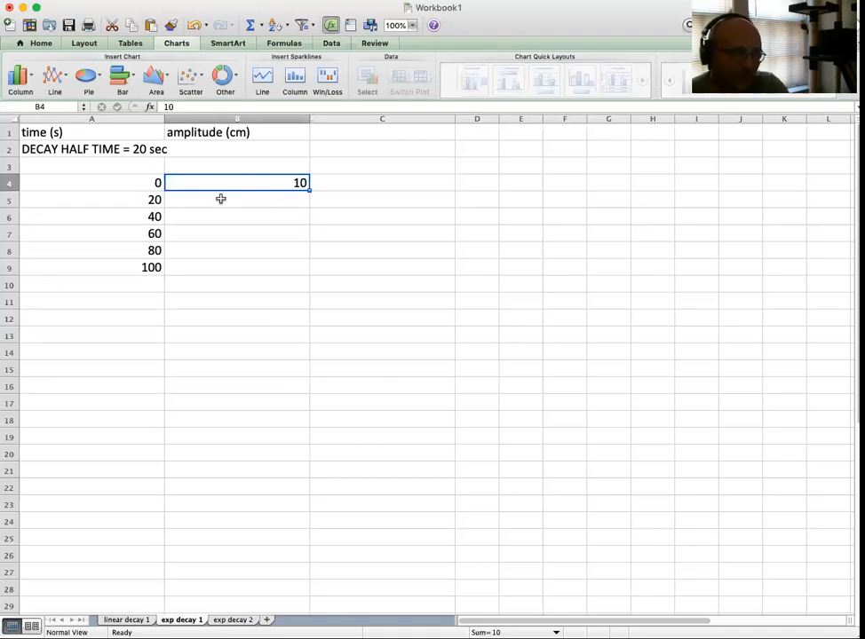
pyautogui.click(220, 199)
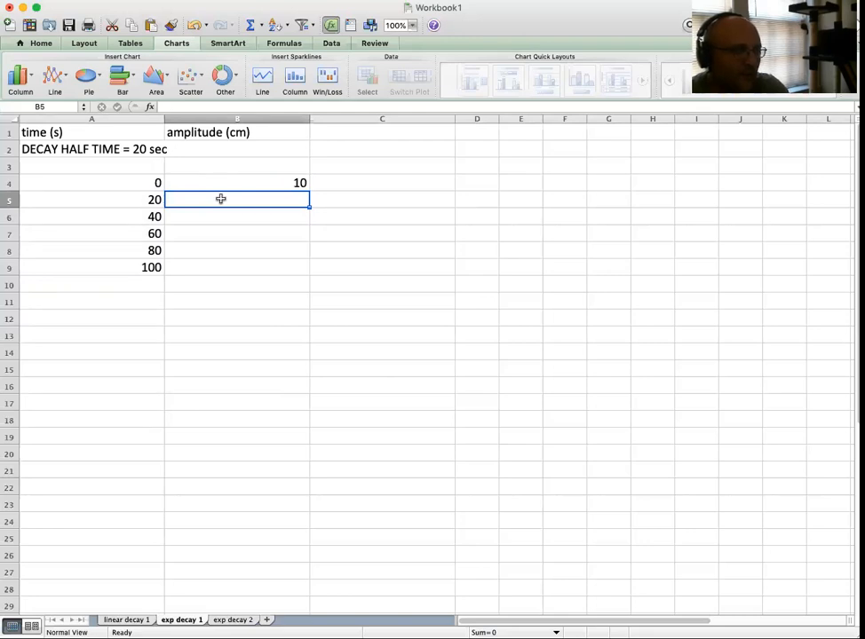
pyautogui.press('Left')
pyautogui.press('Up')
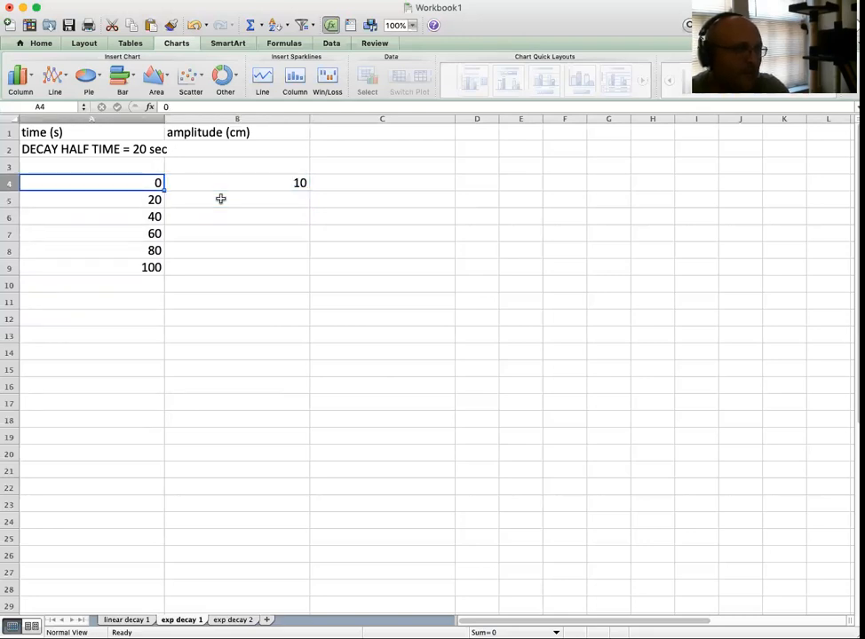
pyautogui.press('Right')
pyautogui.click(221, 199)
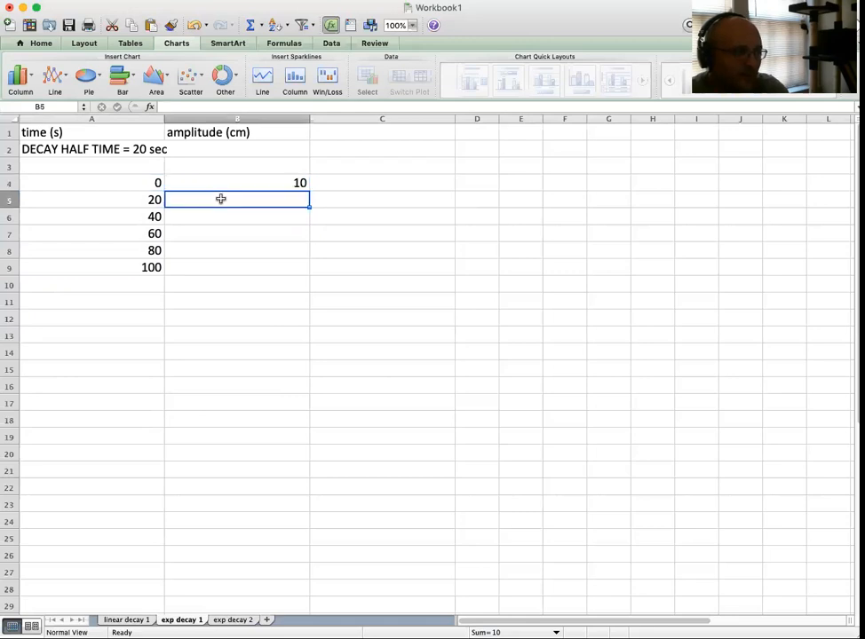
pyautogui.press('Left')
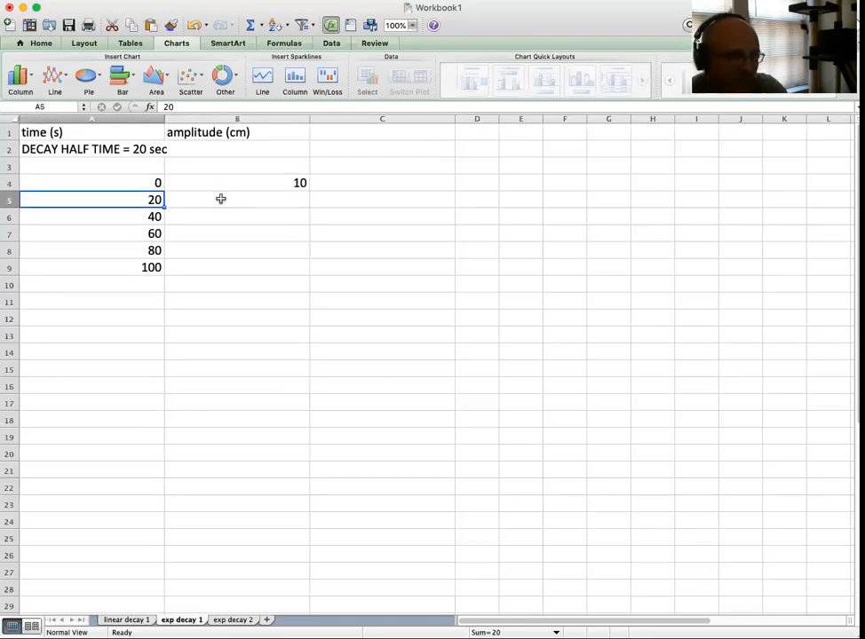
pyautogui.click(220, 199)
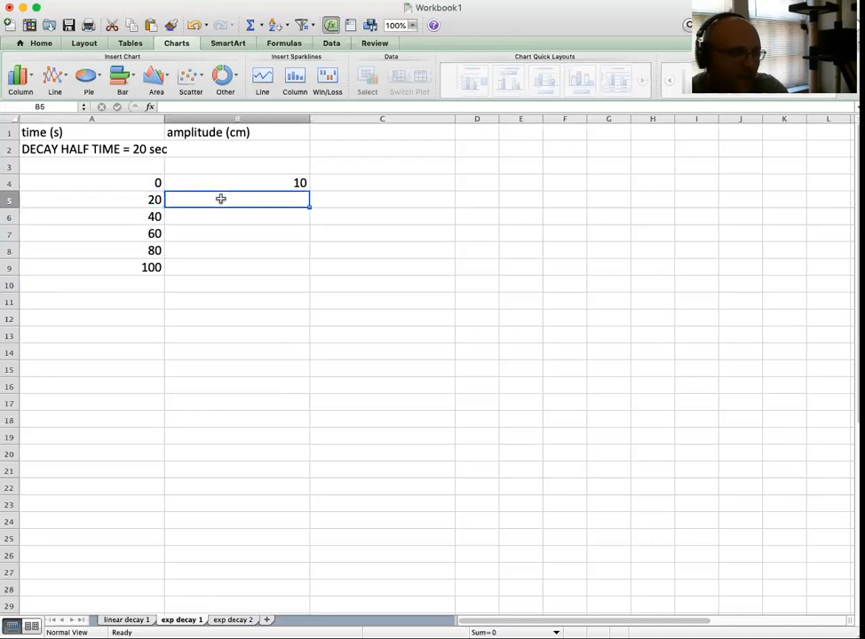
pyautogui.write('5')
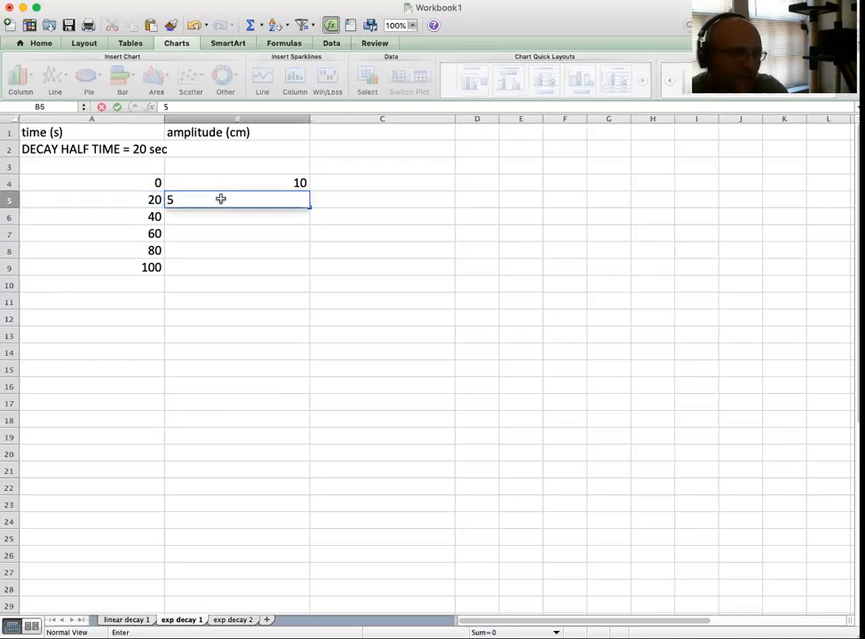
pyautogui.press('Return')
# Enter 2.5 in B6 as the amplitude at 40 s
pyautogui.press('Left')
pyautogui.press('Up')
pyautogui.press('Down')
pyautogui.press('Up')
pyautogui.press('Down')
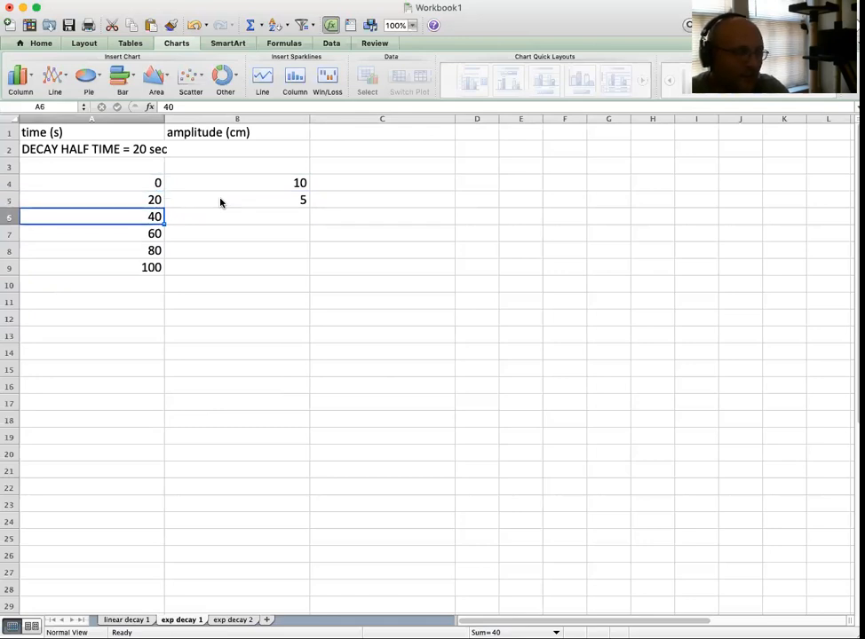
pyautogui.press('Right')
pyautogui.write('2.5')
pyautogui.press('Return')
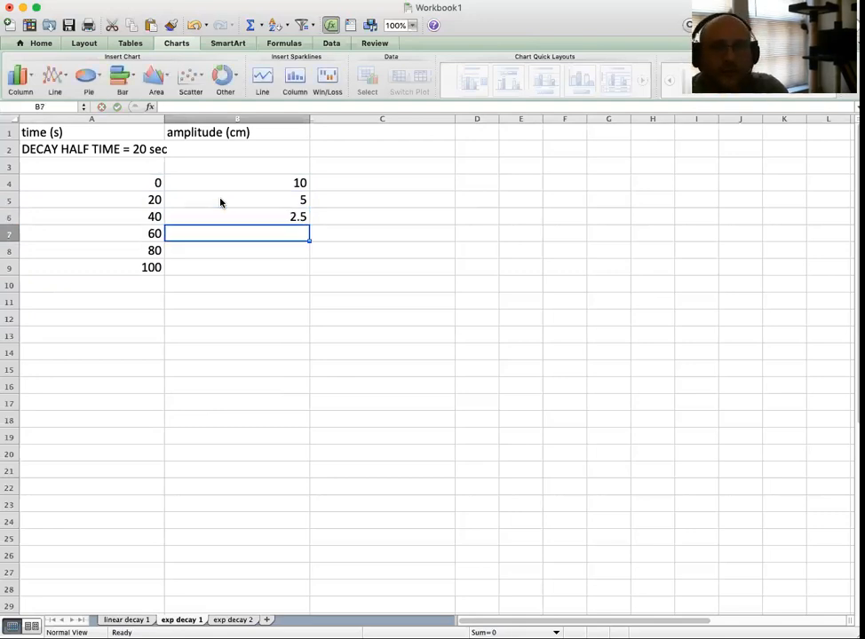
# Enter 1.25 in B7 as the amplitude at 60 s
pyautogui.press('Left')
pyautogui.press('Right')
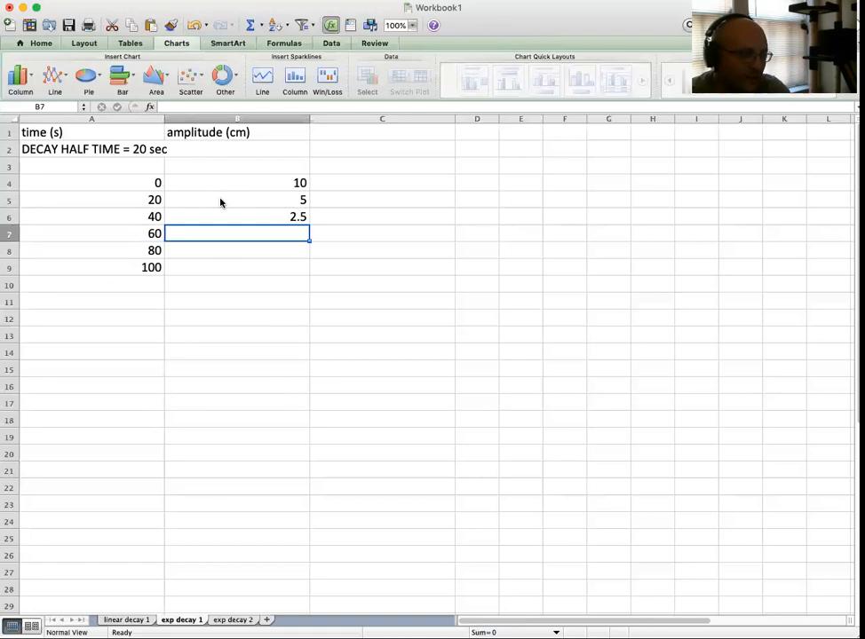
pyautogui.write('1.25')
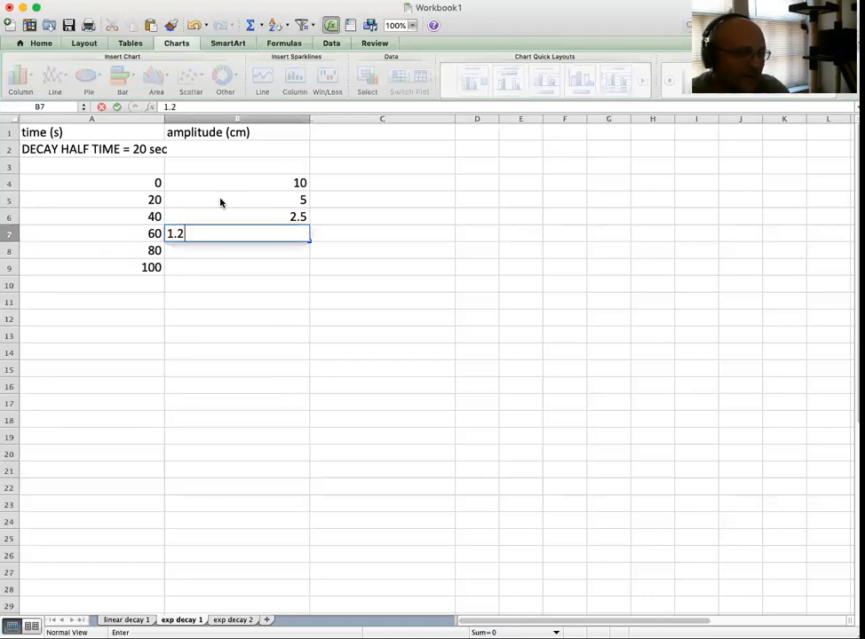
pyautogui.press('Return')
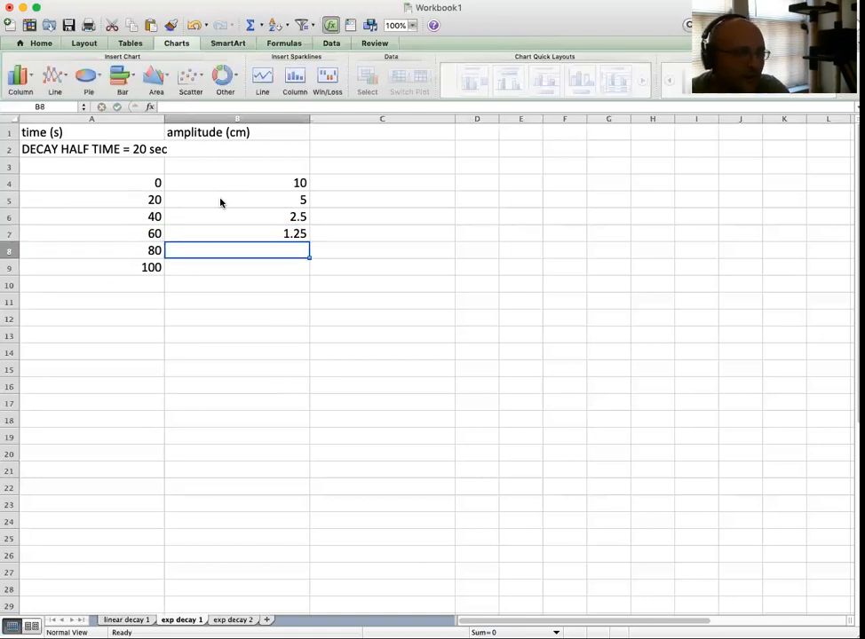
pyautogui.write('0')
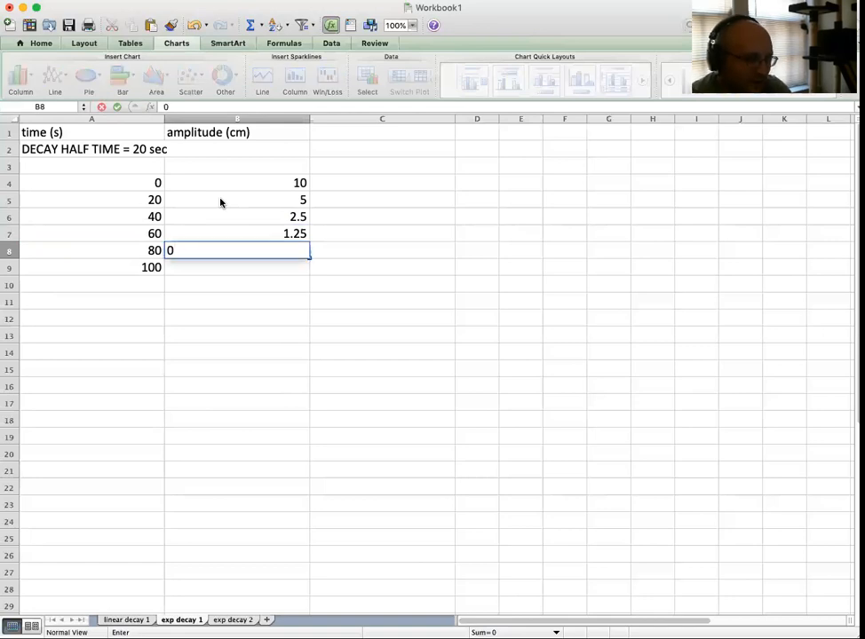
pyautogui.write('.6')
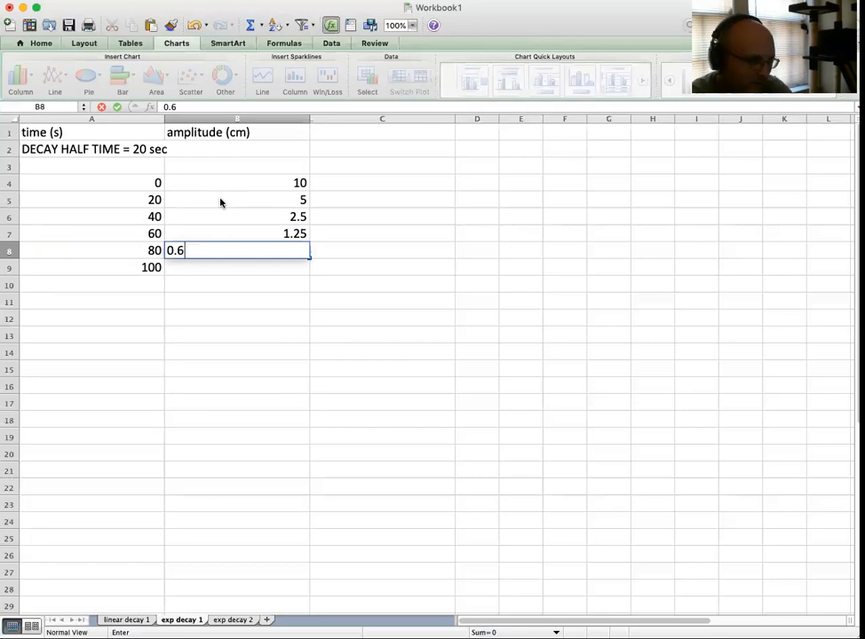
pyautogui.press('BackSpace')
pyautogui.press('BackSpace')
pyautogui.press('BackSpace')
# Calculate the amplitudes at 80 s and 100 s by entering =B7/2 in B8 and =B8/2 in B9
pyautogui.write('=')
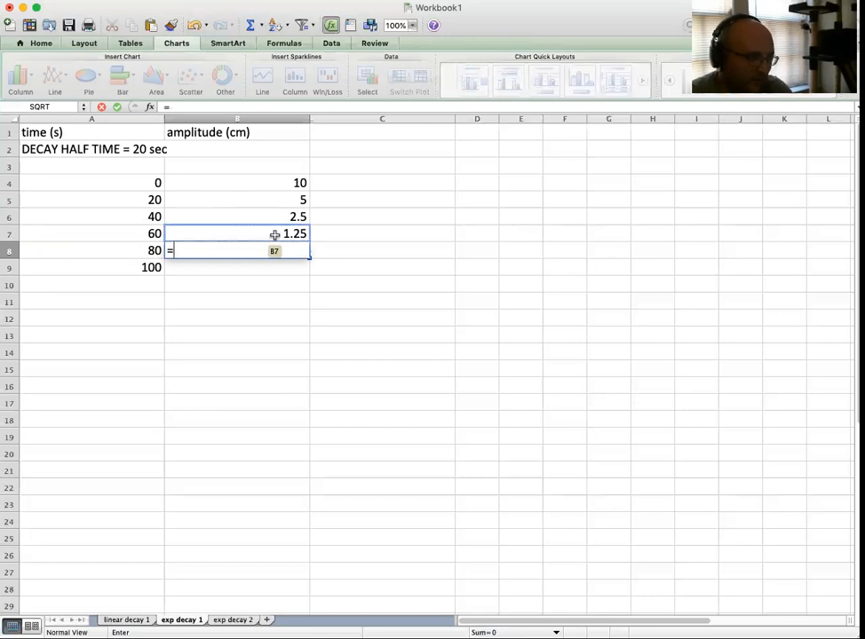
pyautogui.click(275, 236)
pyautogui.write('/2')
pyautogui.press('Return')
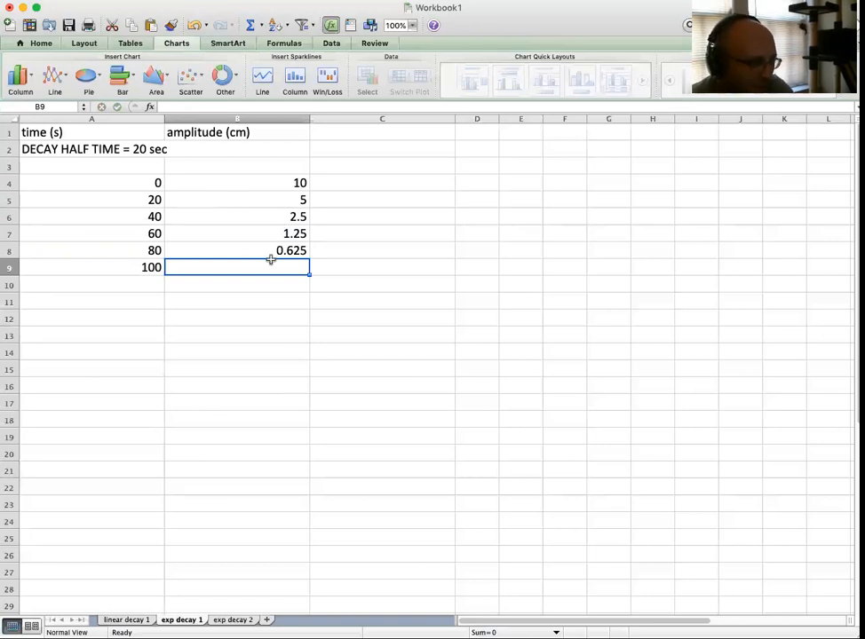
pyautogui.write('=')
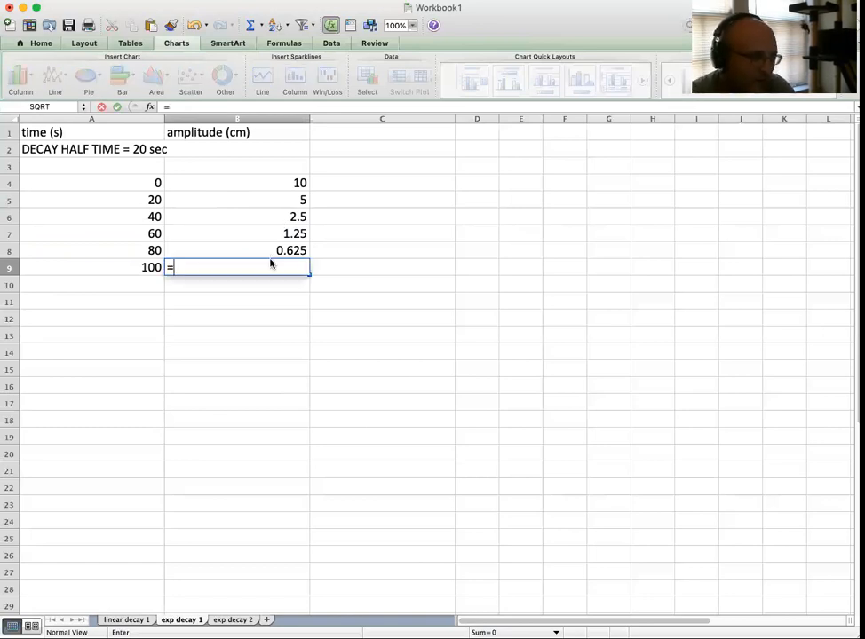
pyautogui.click(282, 250)
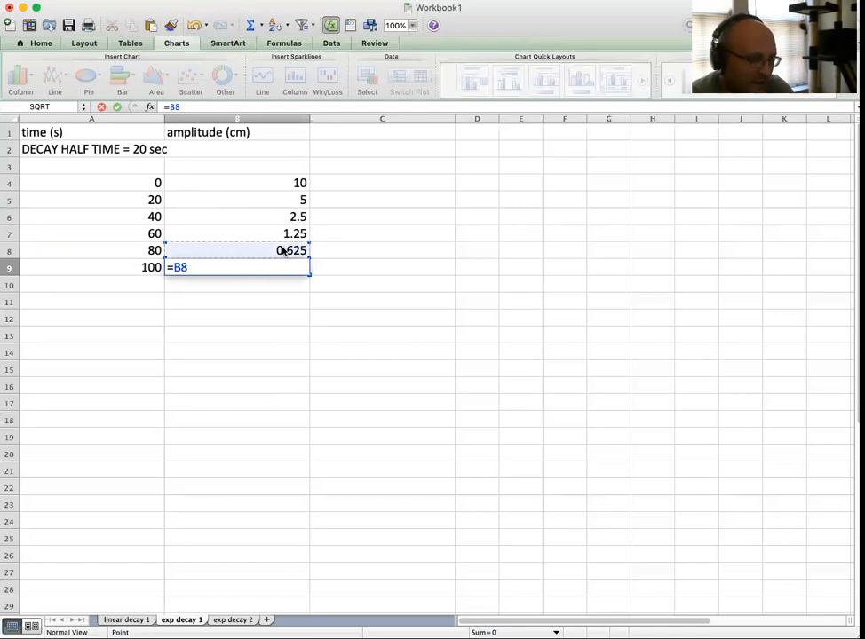
pyautogui.write('/2')
pyautogui.press('Return')
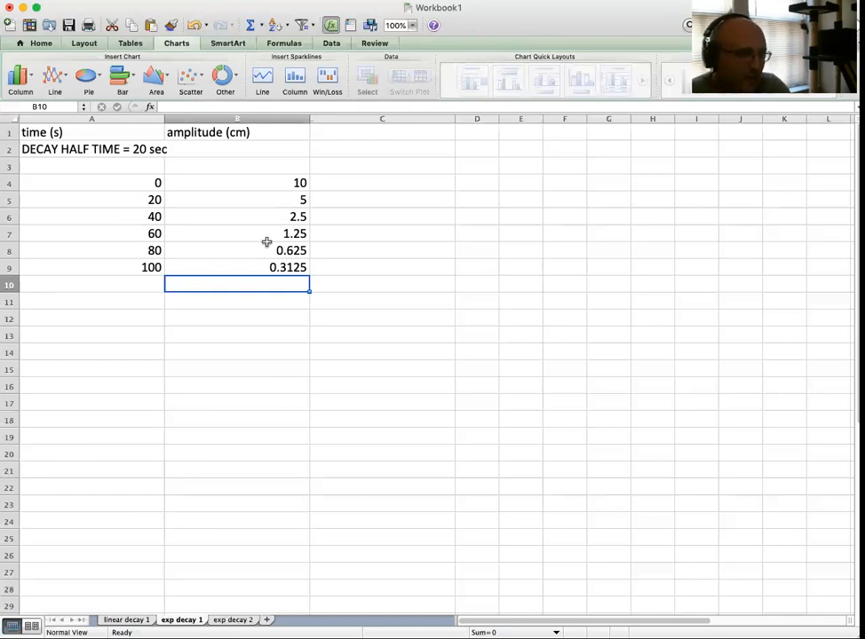
# Insert a Marked Scatter chart of the time and amplitude data in A4:B9 and place it directly beneath the table
pyautogui.scroll(-1, 114, 176)
pyautogui.scroll(1, 115, 177)
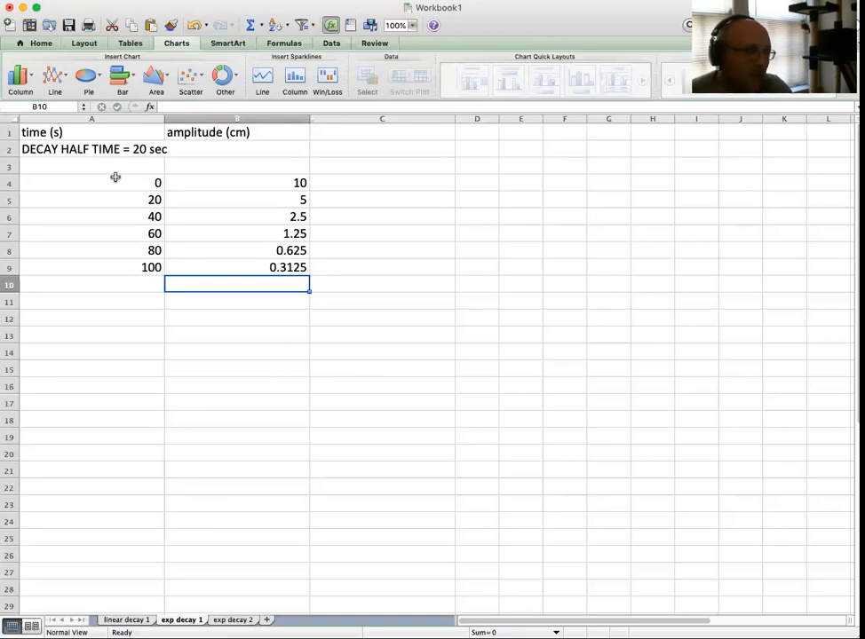
pyautogui.moveTo(125, 183); pyautogui.dragTo(232, 266)
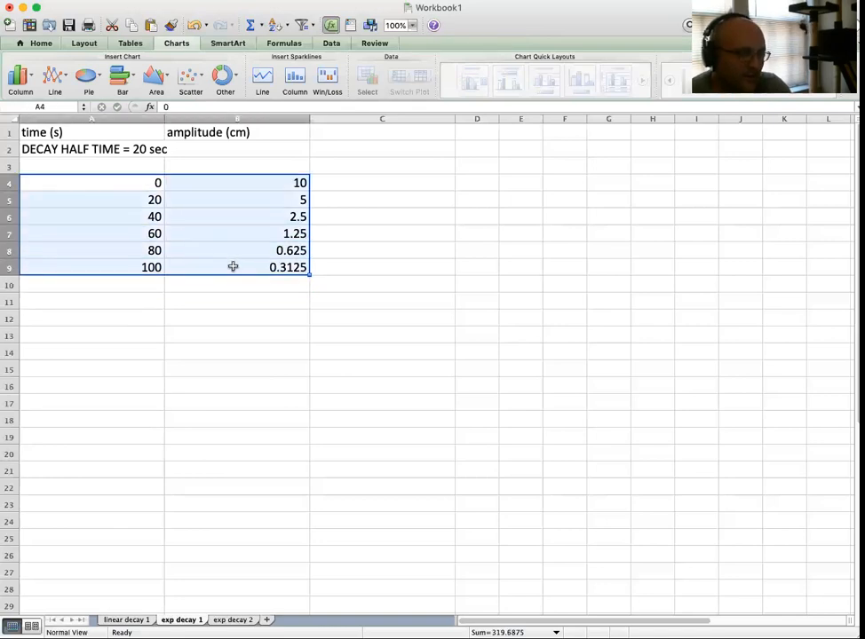
pyautogui.click(192, 78)
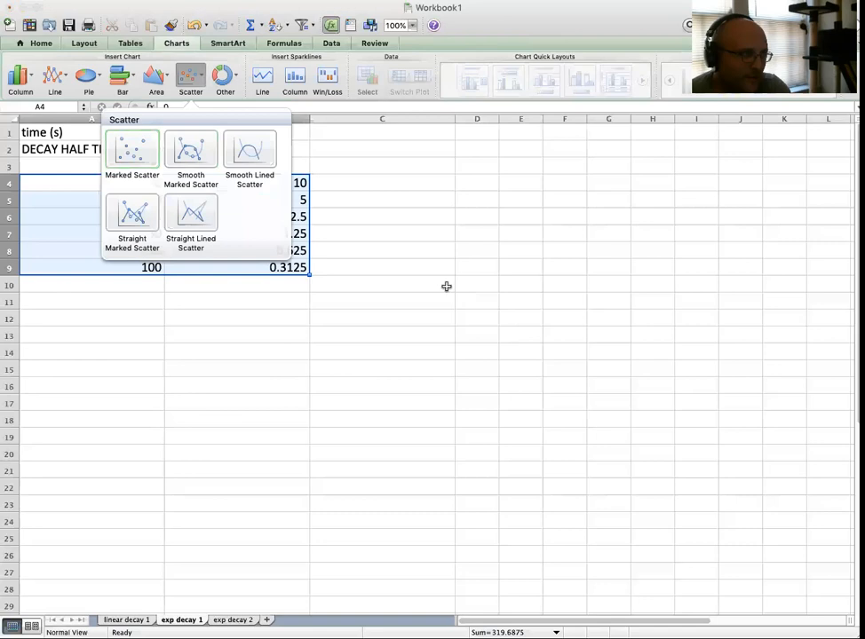
pyautogui.click(445, 285)
pyautogui.moveTo(444, 299); pyautogui.dragTo(352, 296)
pyautogui.moveTo(361, 354); pyautogui.dragTo(115, 340)
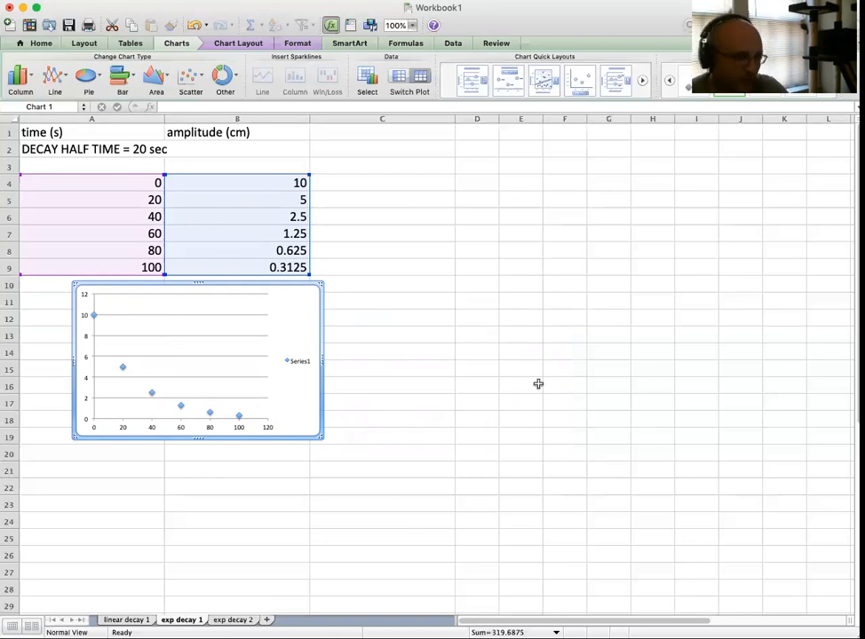
# Add an exponential trendline with its equation displayed to the chart series, and move the equation above the legend
pyautogui.rightClick(94, 318)
pyautogui.click(169, 414)
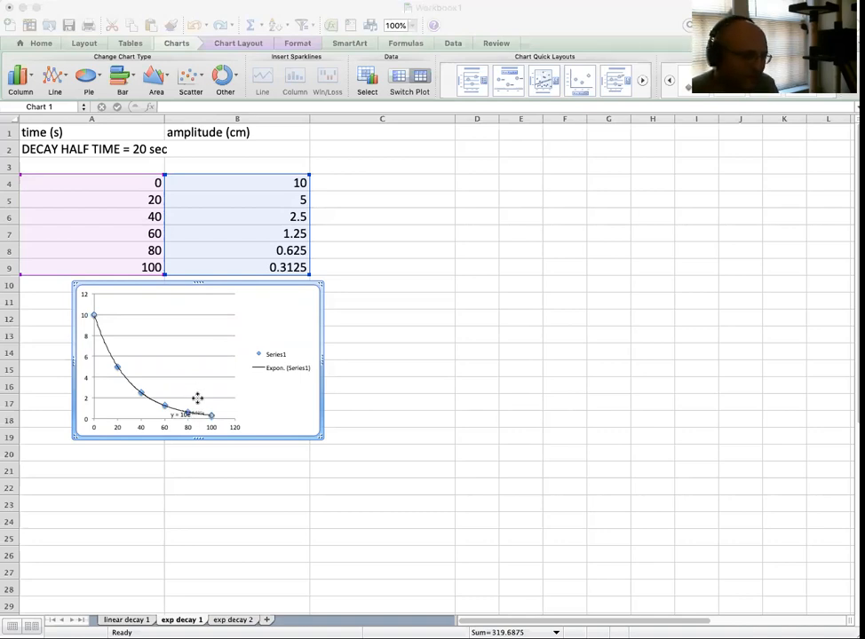
pyautogui.moveTo(190, 413); pyautogui.dragTo(251, 311)
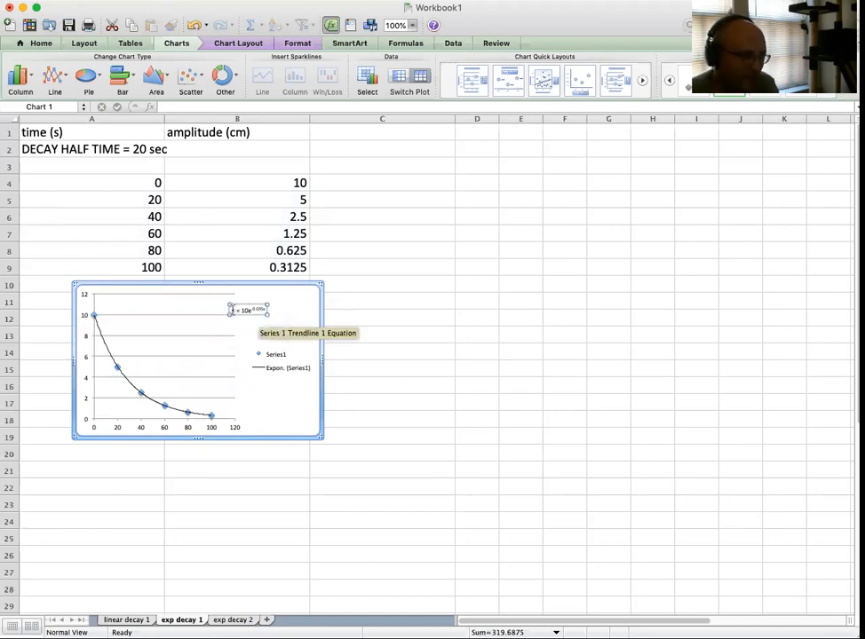
# Set the font size of the trendline equation to 20
pyautogui.moveTo(233, 309); pyautogui.dragTo(282, 314)
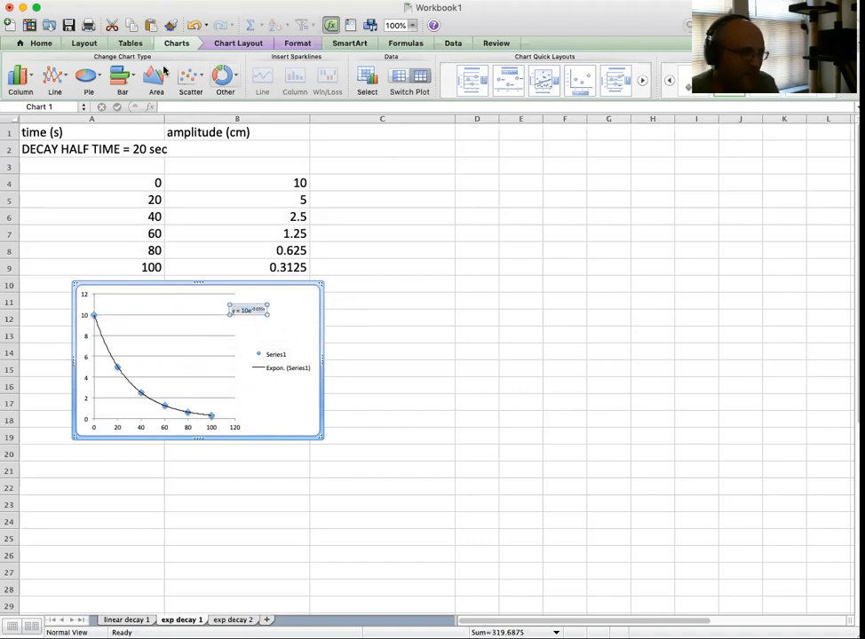
pyautogui.click(41, 44)
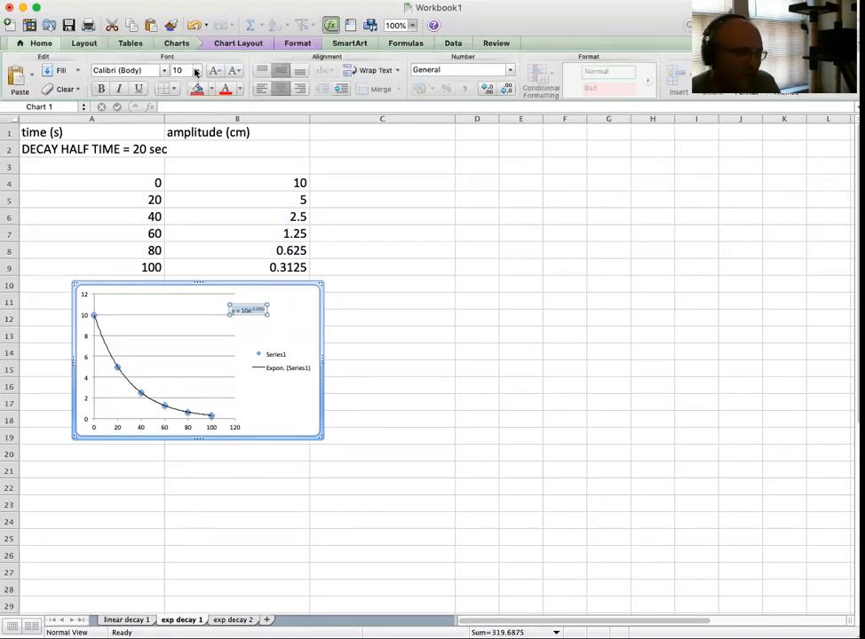
pyautogui.click(196, 71)
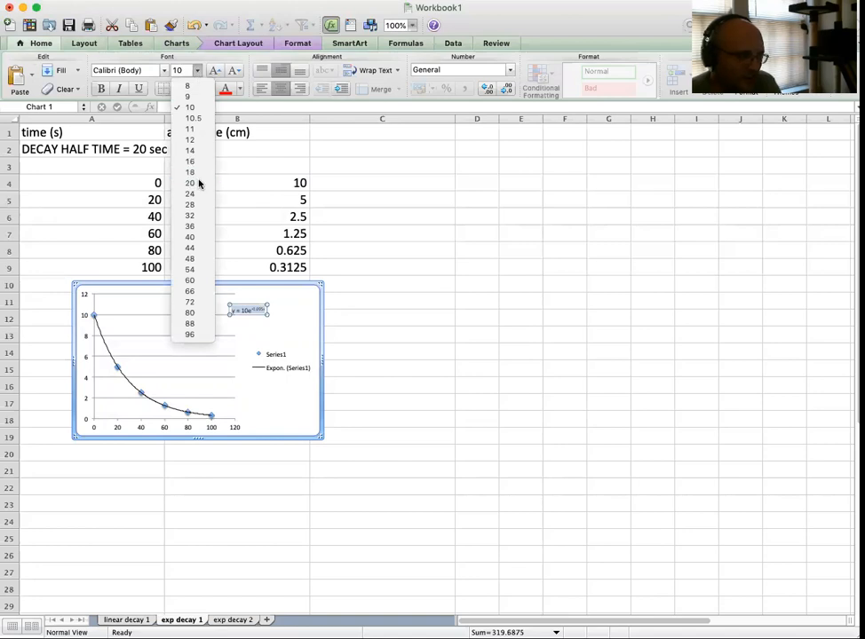
pyautogui.click(198, 184)
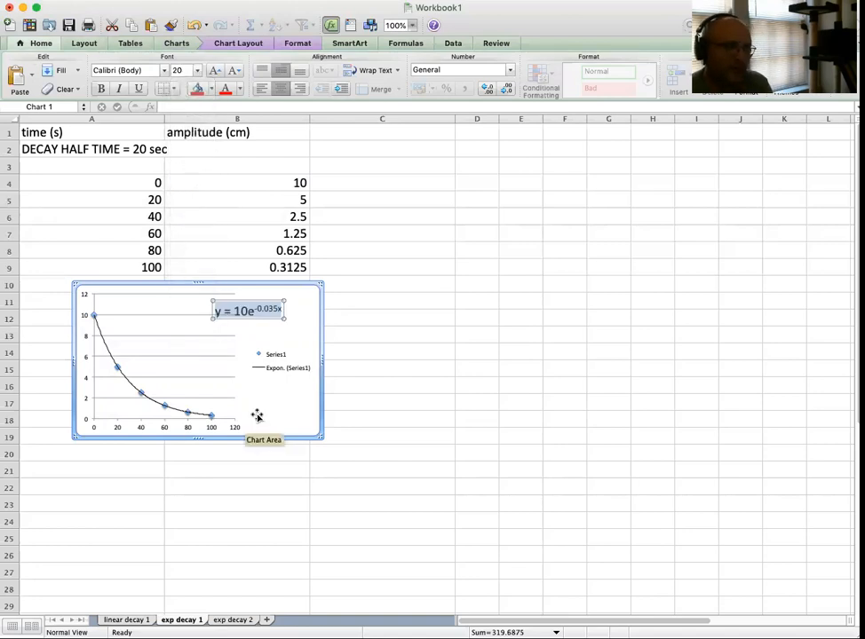
pyautogui.click(256, 377)
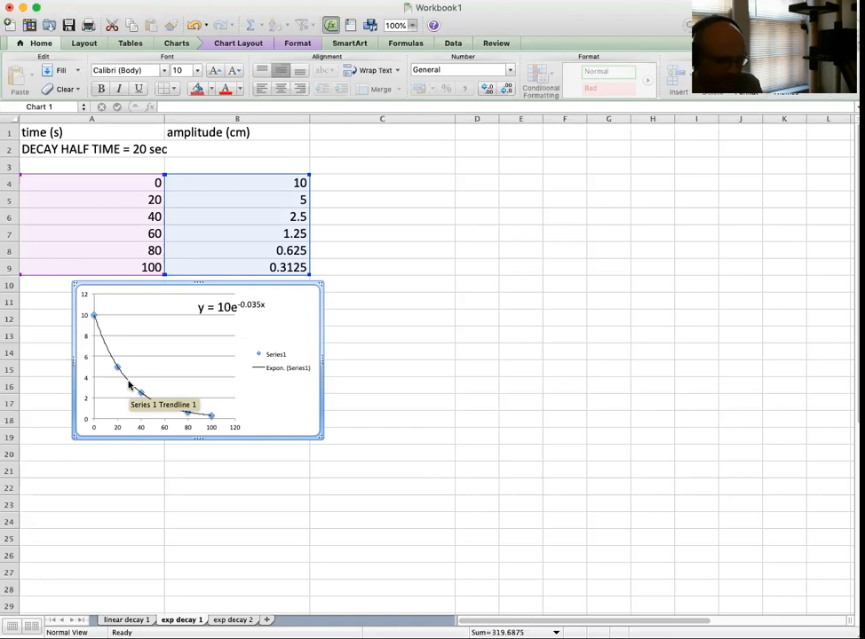
# Copy the time and amplitude data in A4:B9 to the exp decay 2 sheet, starting at A3
pyautogui.click(48, 183)
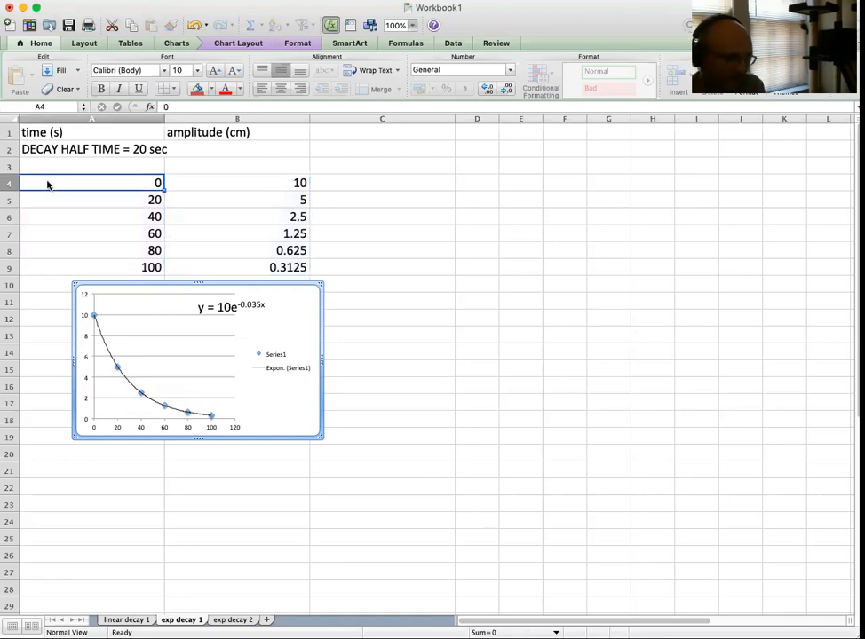
pyautogui.moveTo(68, 187); pyautogui.dragTo(238, 265)
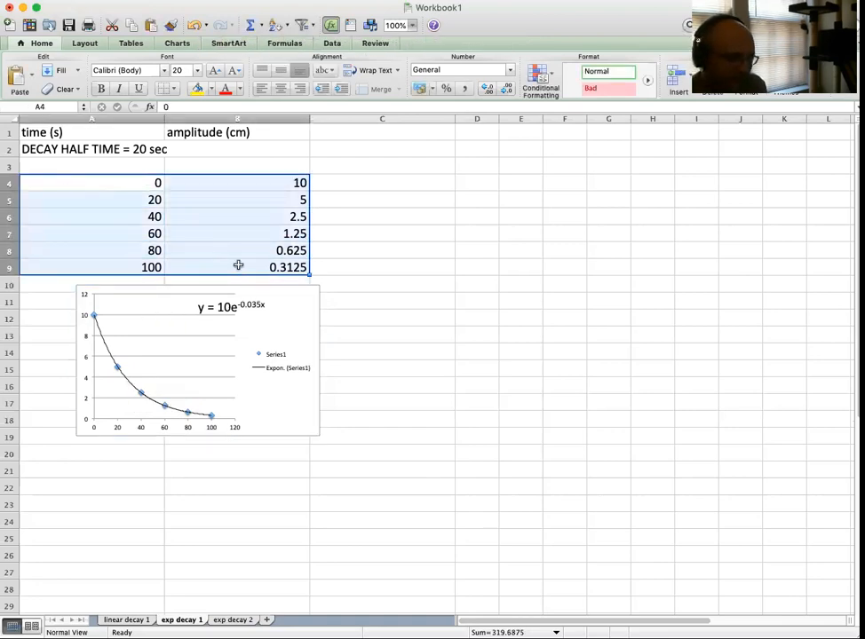
pyautogui.rightClick(238, 266)
pyautogui.click(300, 286)
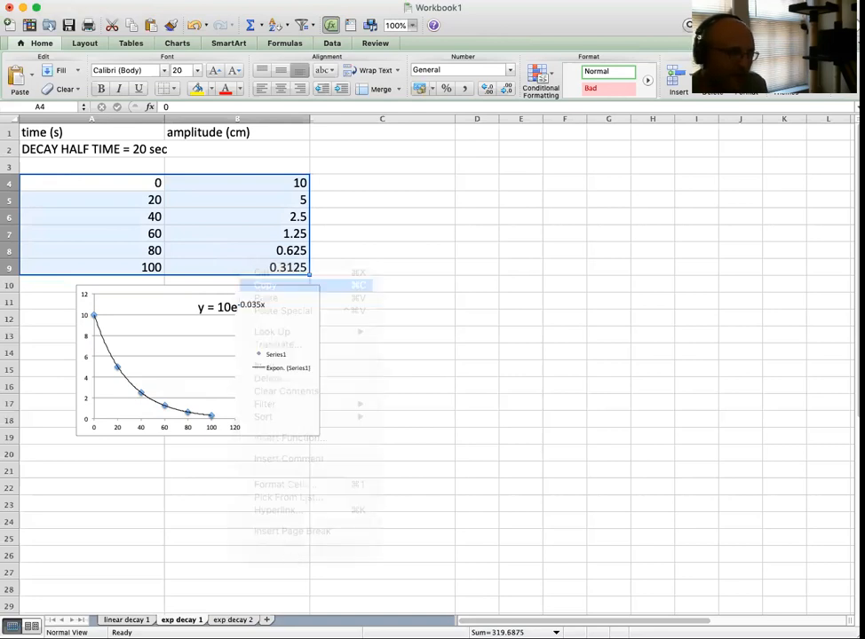
pyautogui.click(220, 619)
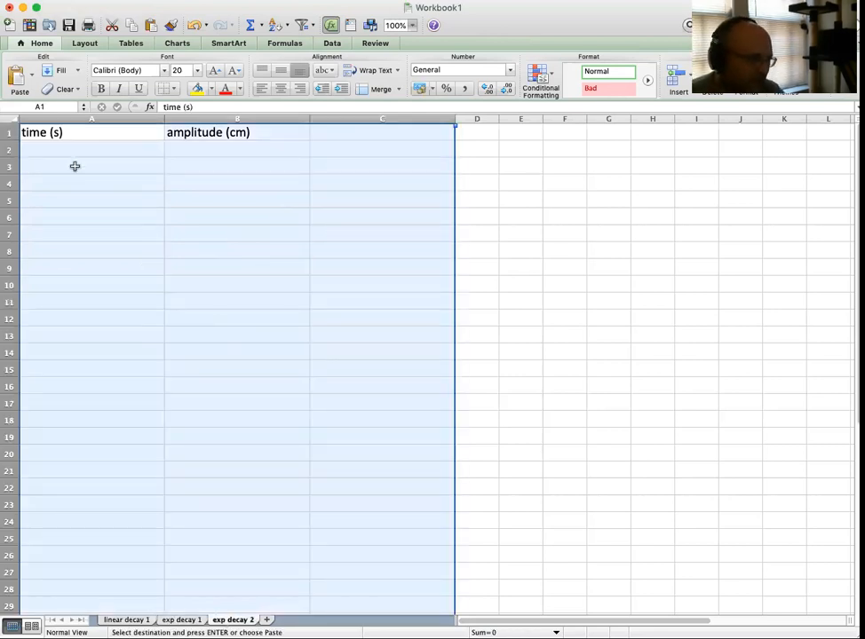
pyautogui.click(74, 166)
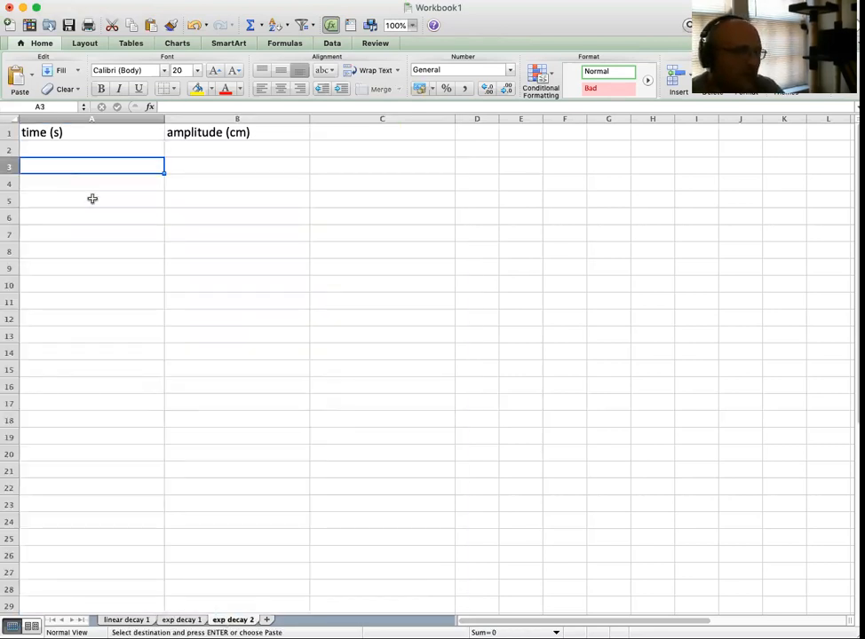
pyautogui.press('super+v')
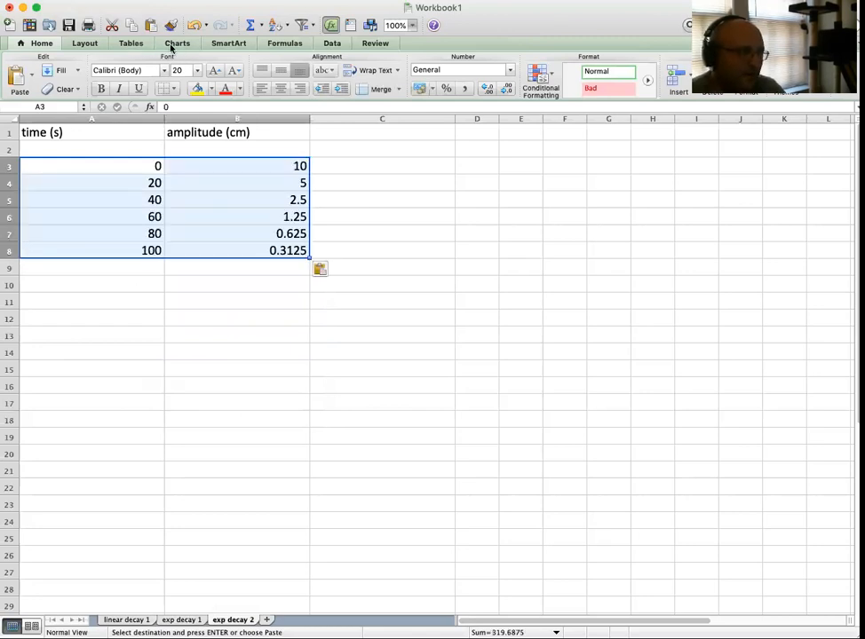
# Insert a Marked Scatter chart of the pasted data on exp decay 2 and place it below the table
pyautogui.click(175, 44)
pyautogui.click(190, 80)
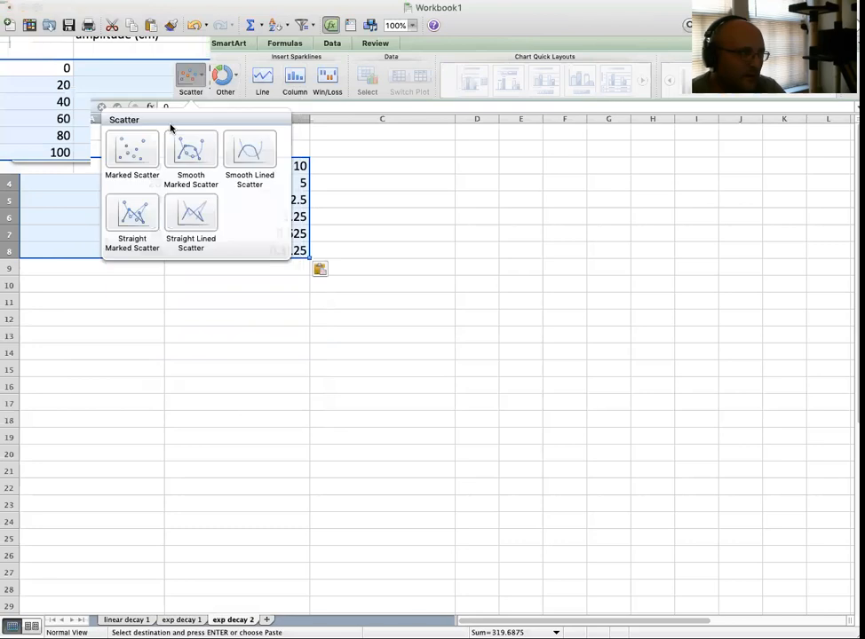
pyautogui.click(132, 147)
pyautogui.moveTo(520, 299); pyautogui.dragTo(267, 303)
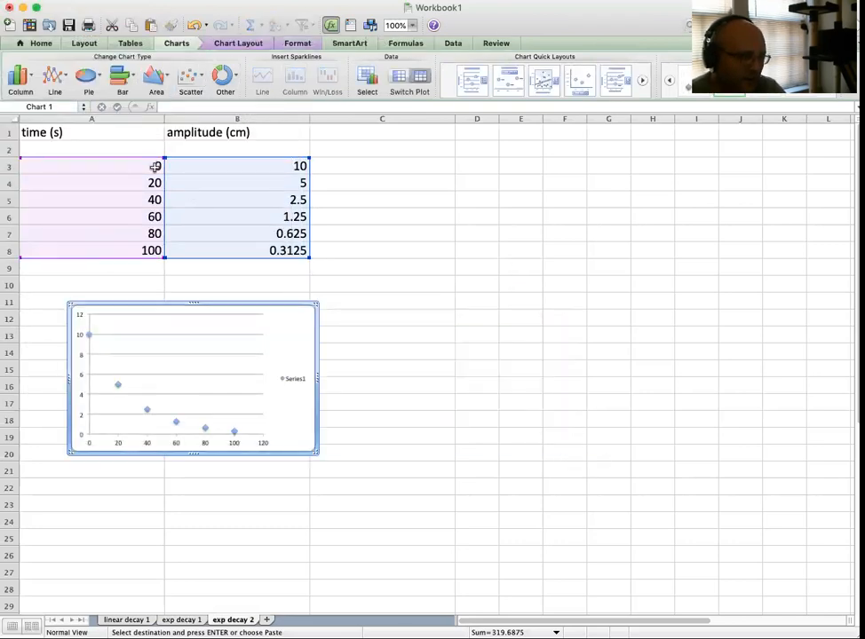
# Replace the times in A4:A8 with 10, 20, 30, 40 and 50 seconds
pyautogui.click(154, 183)
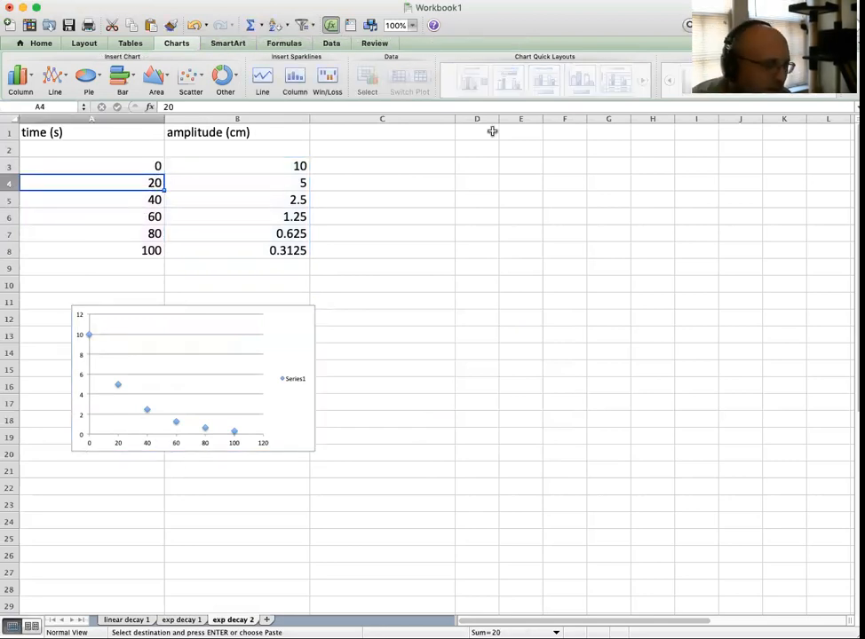
pyautogui.write('10')
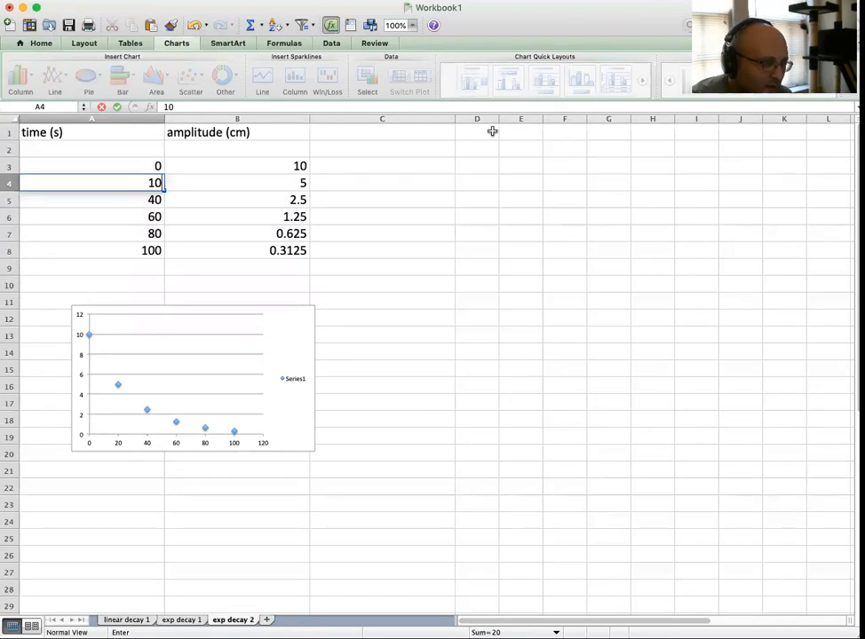
pyautogui.press('Return')
pyautogui.write('20')
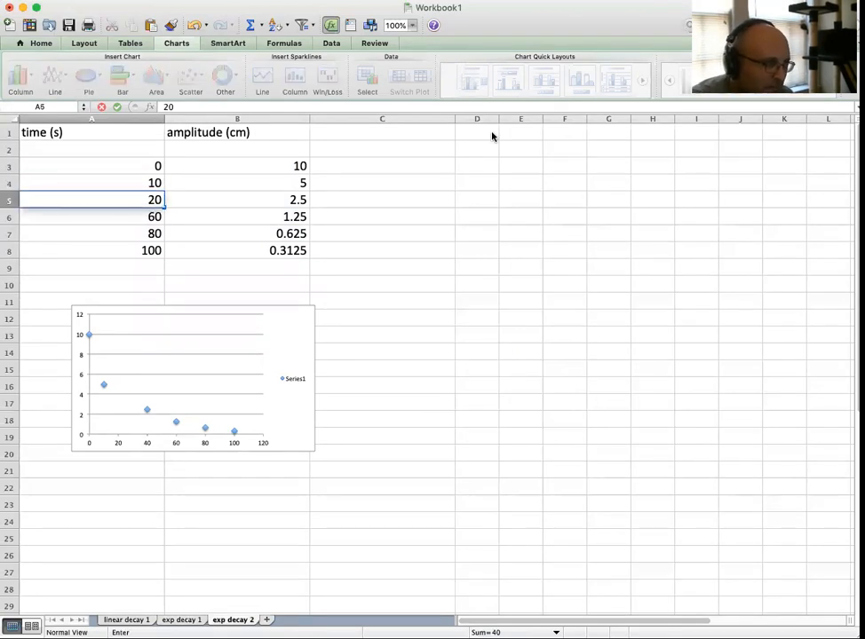
pyautogui.press('Return')
pyautogui.write('30')
pyautogui.press('Return')
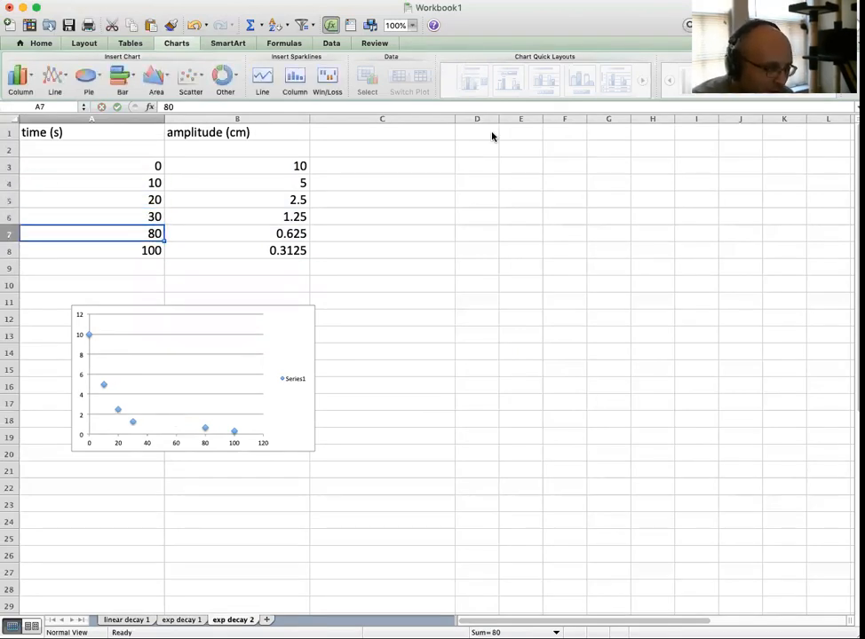
pyautogui.write('40')
pyautogui.press('Return')
pyautogui.write('50')
pyautogui.press('Return')
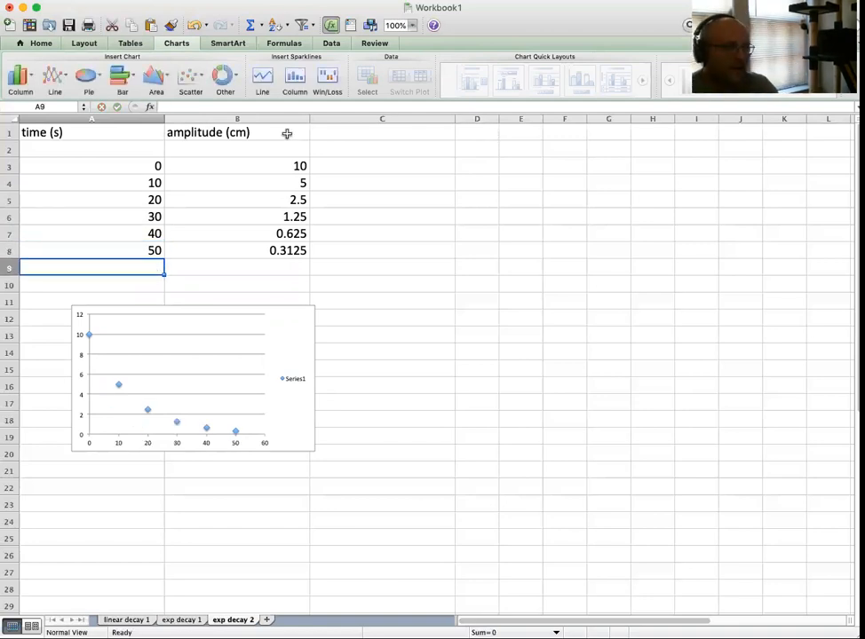
# Enter the note "DECAY HALF TIME = 10 seconds" in A21 below the exp decay 2 chart, and return to the exp decay 1 sheet
pyautogui.click(190, 624)
pyautogui.click(232, 620)
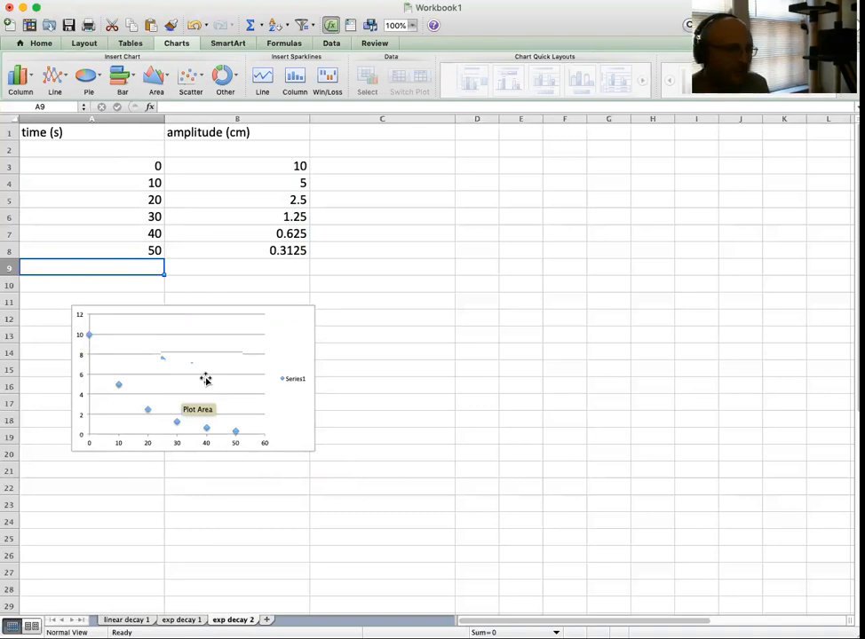
pyautogui.click(58, 468)
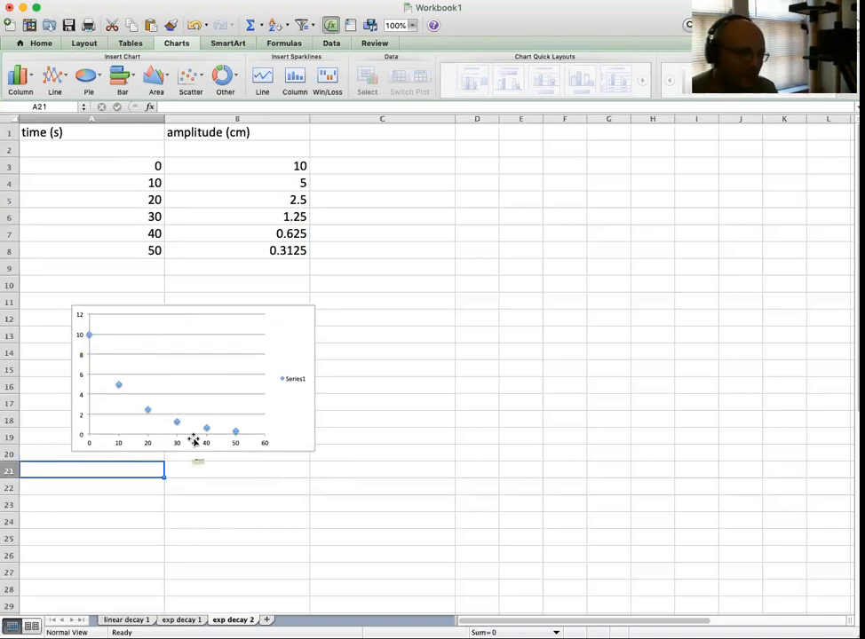
pyautogui.write('DECAY HALF TIME = 1')
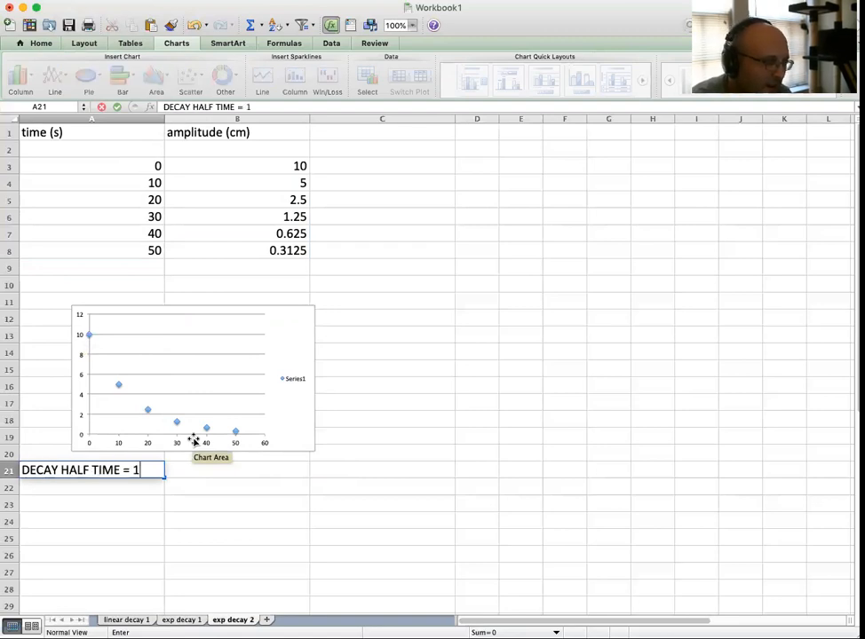
pyautogui.write('0 seconds')
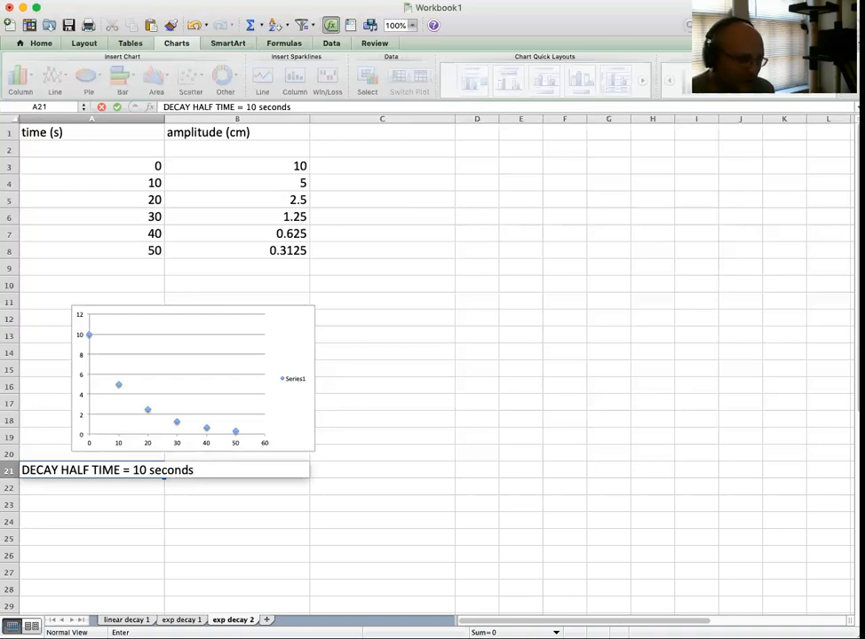
pyautogui.click(171, 622)
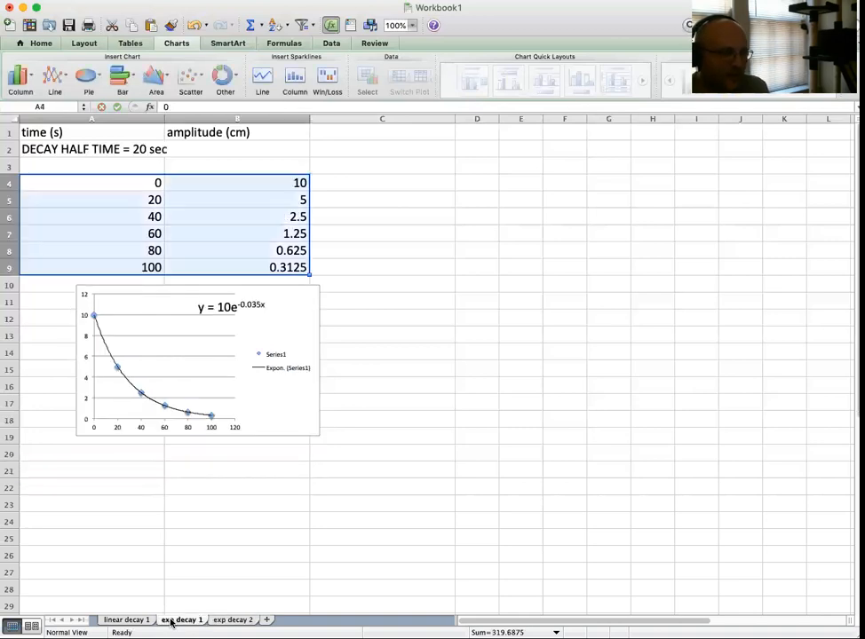